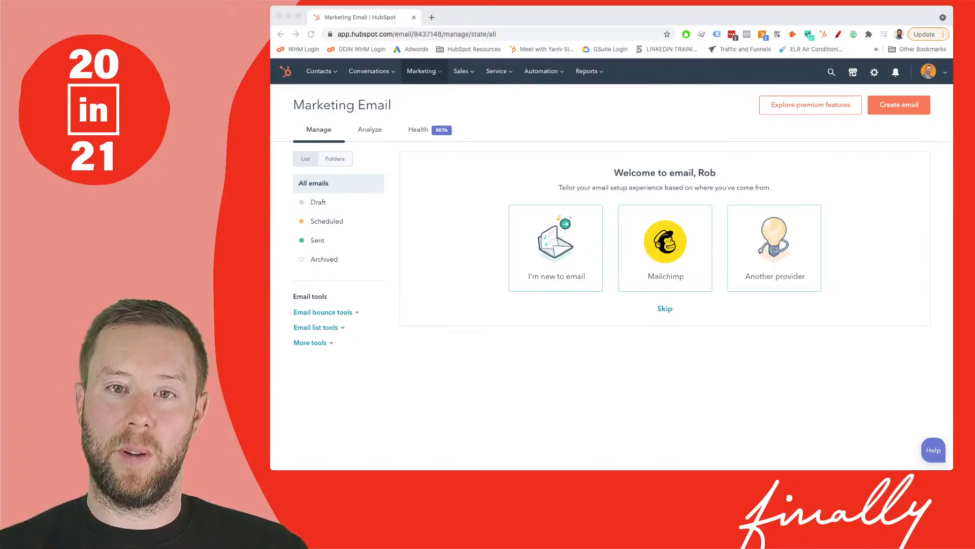
# Open the marketing email tool, choose the new-to-email option and skip the guided setup
pyautogui.click(424, 71)
pyautogui.click(424, 71)
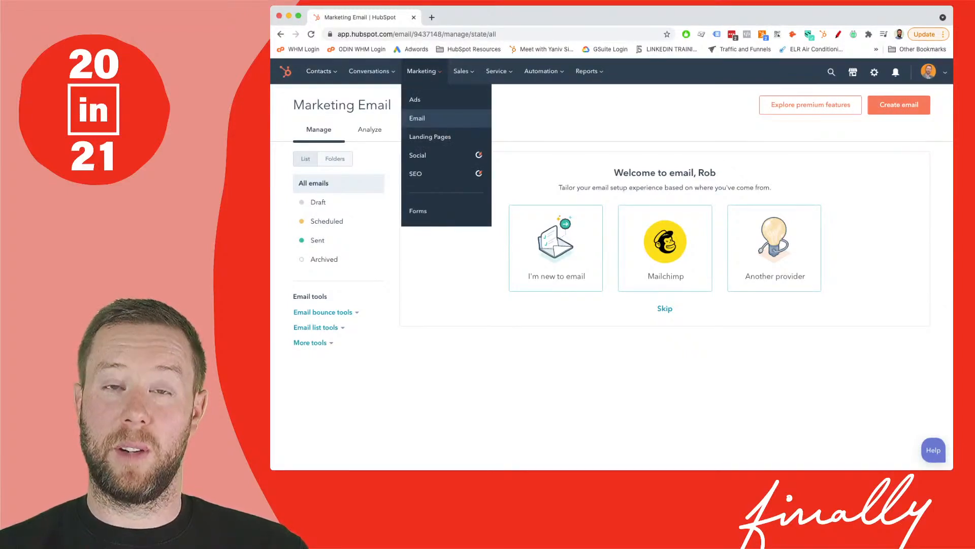
pyautogui.click(421, 118)
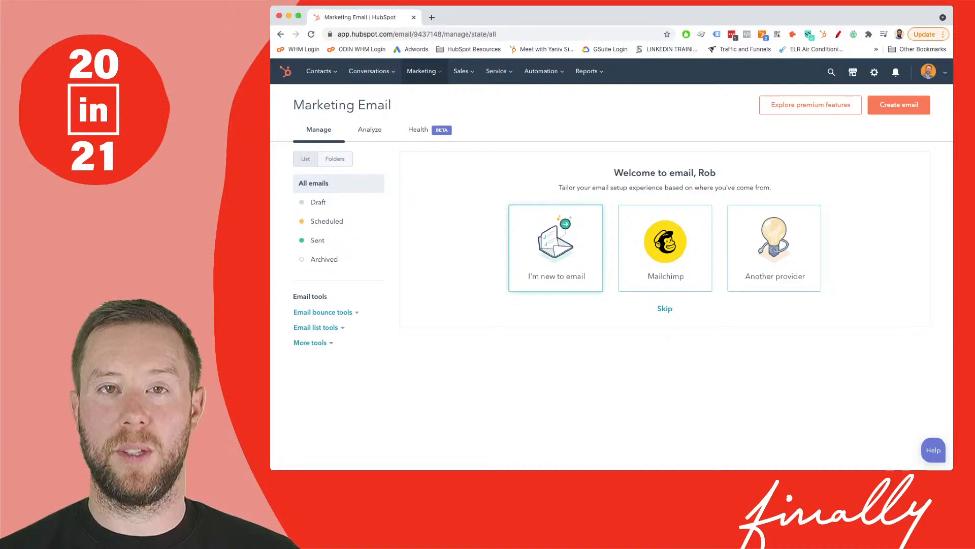
pyautogui.click(556, 248)
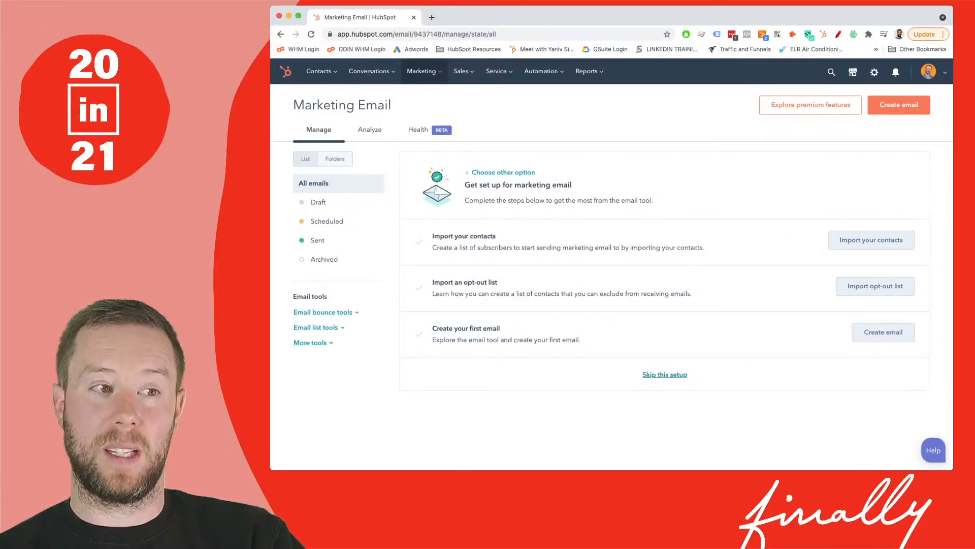
pyautogui.click(665, 375)
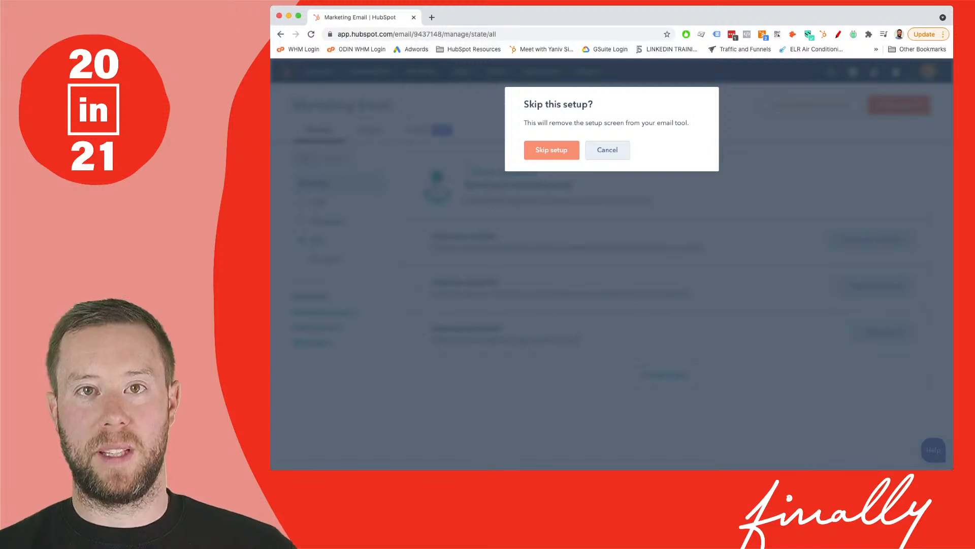
pyautogui.click(551, 150)
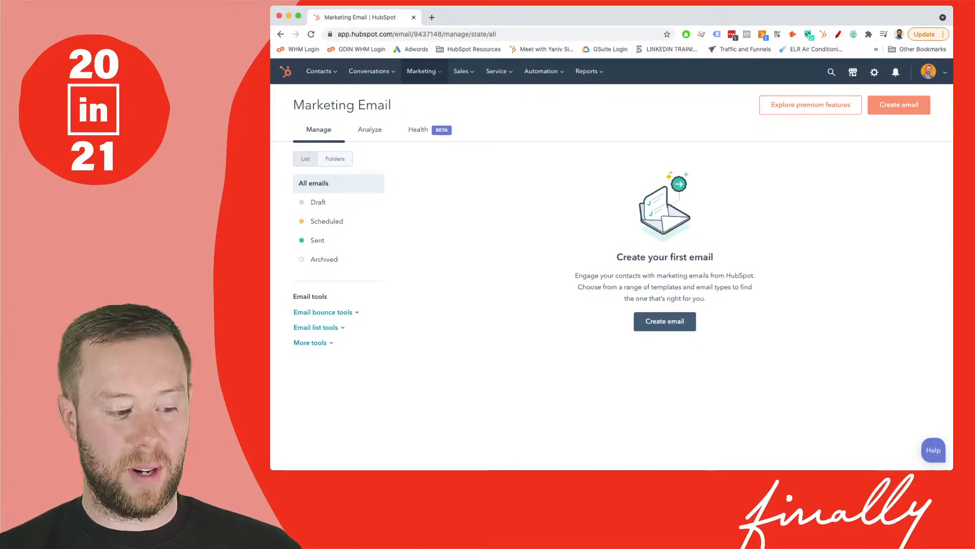
# Create an email from the basic Newsletter template and remove its Company logo element
pyautogui.click(899, 104)
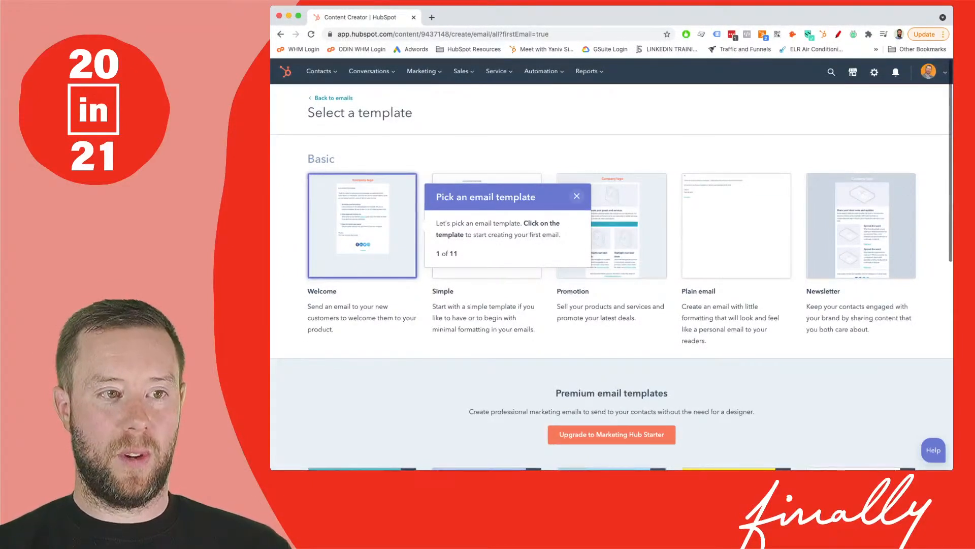
pyautogui.click(576, 197)
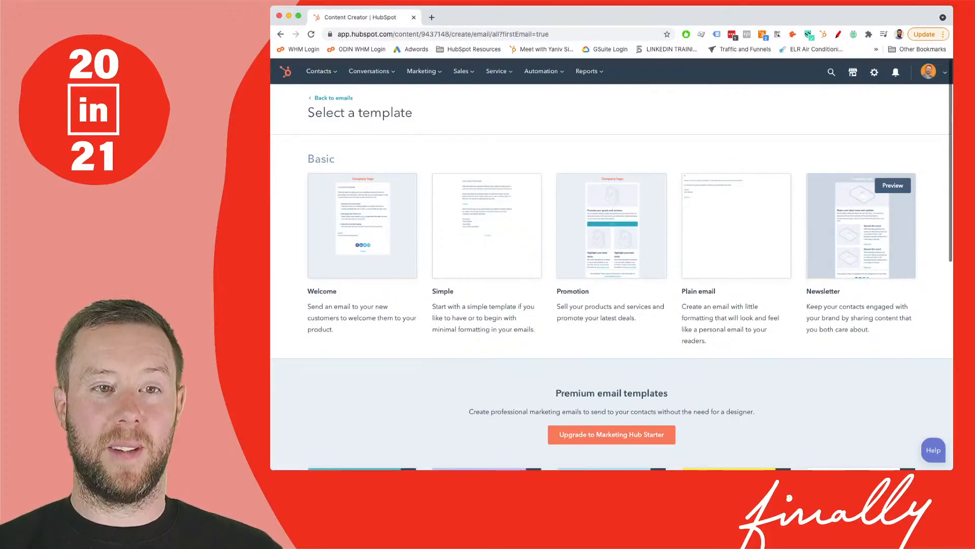
pyautogui.click(861, 226)
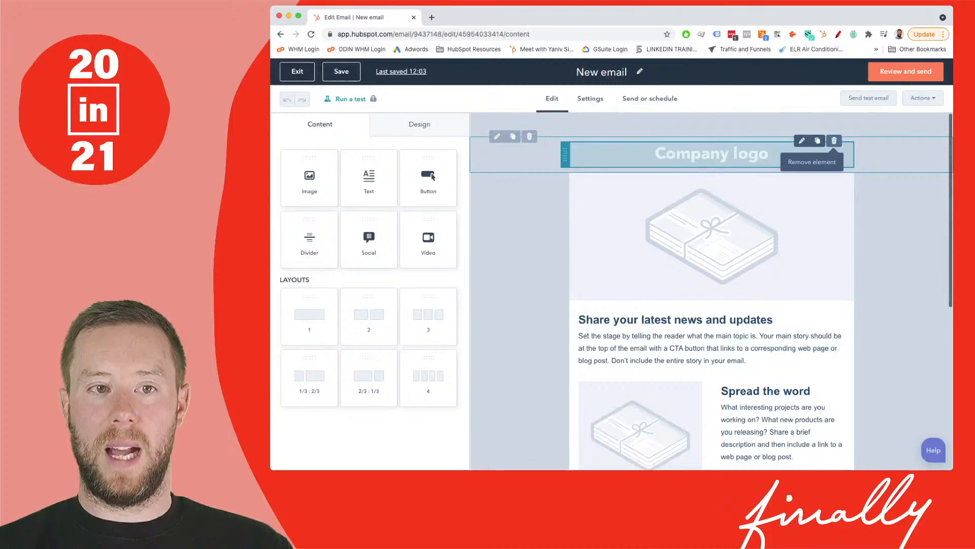
pyautogui.click(834, 140)
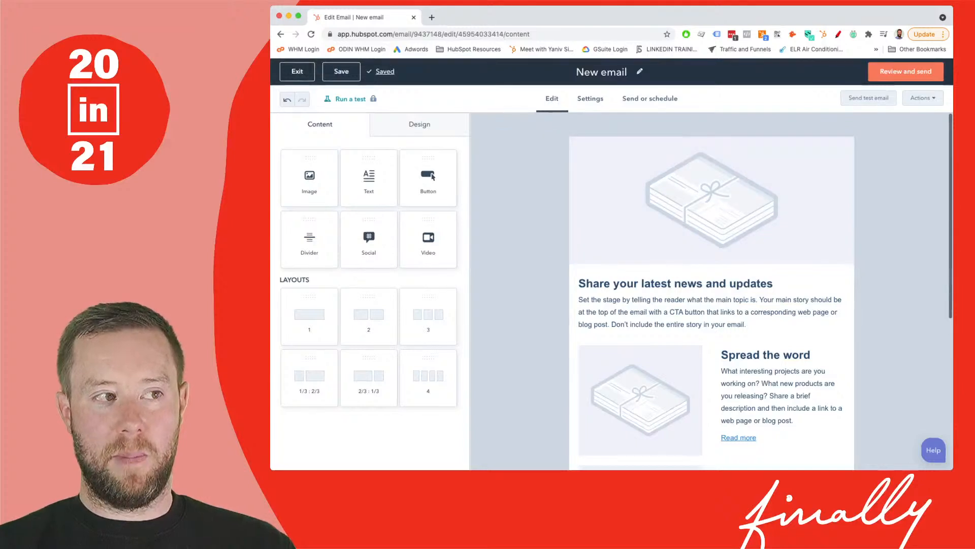
pyautogui.moveTo(384, 72)
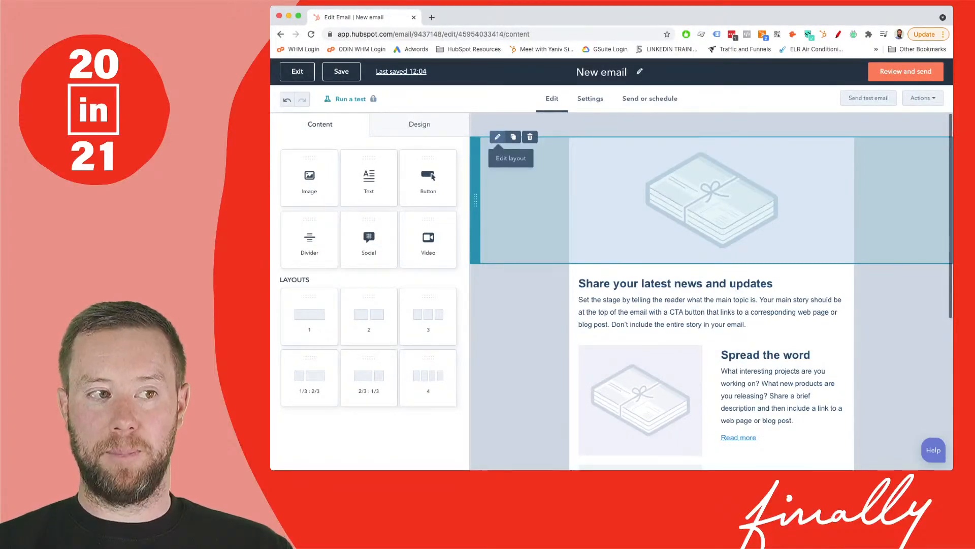
# Examine the layout settings and advanced body color options of the section containing the large placeholder image
pyautogui.click(498, 136)
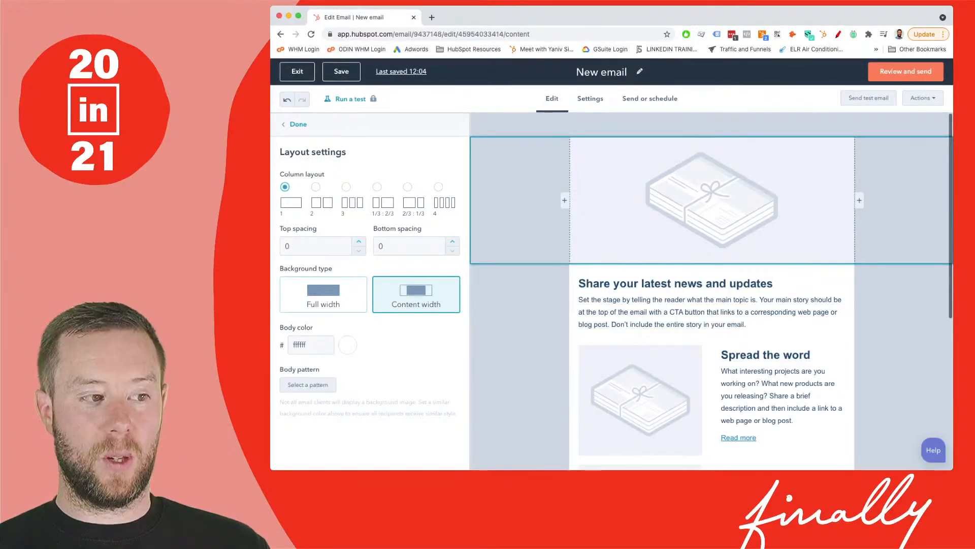
pyautogui.click(348, 345)
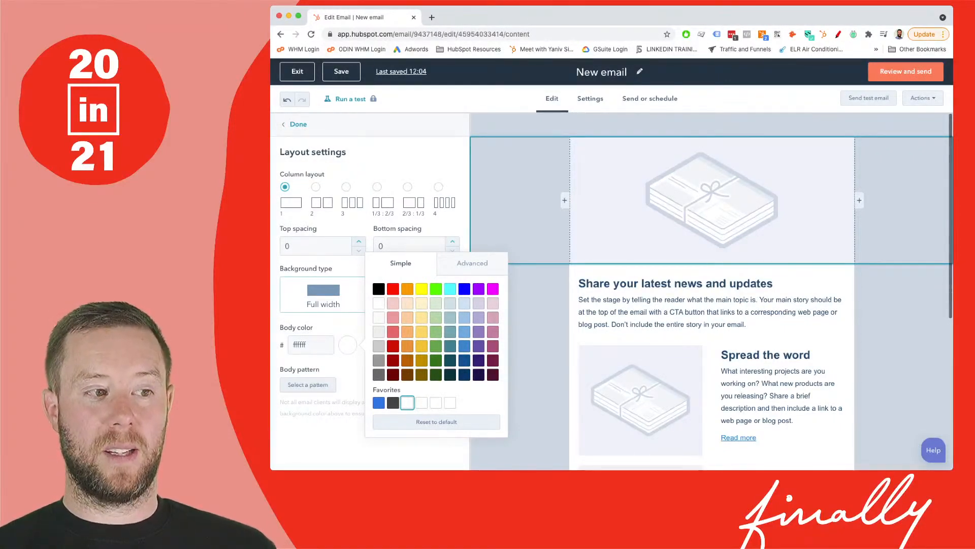
pyautogui.click(472, 263)
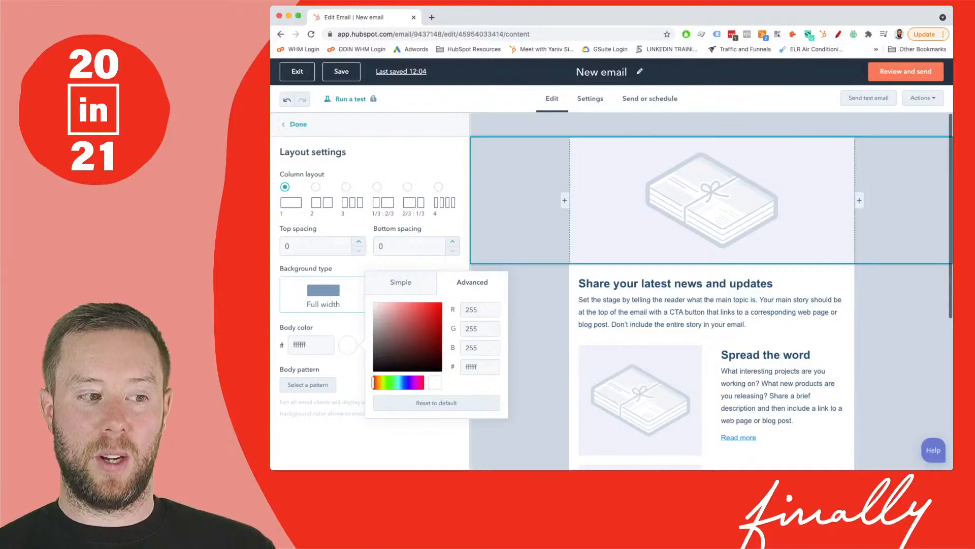
pyautogui.doubleClick(472, 367)
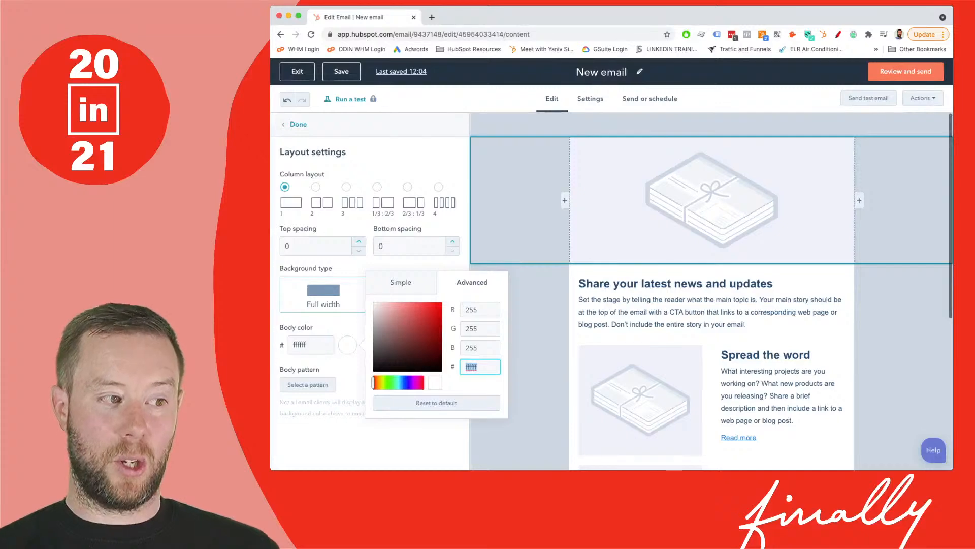
pyautogui.press('Escape')
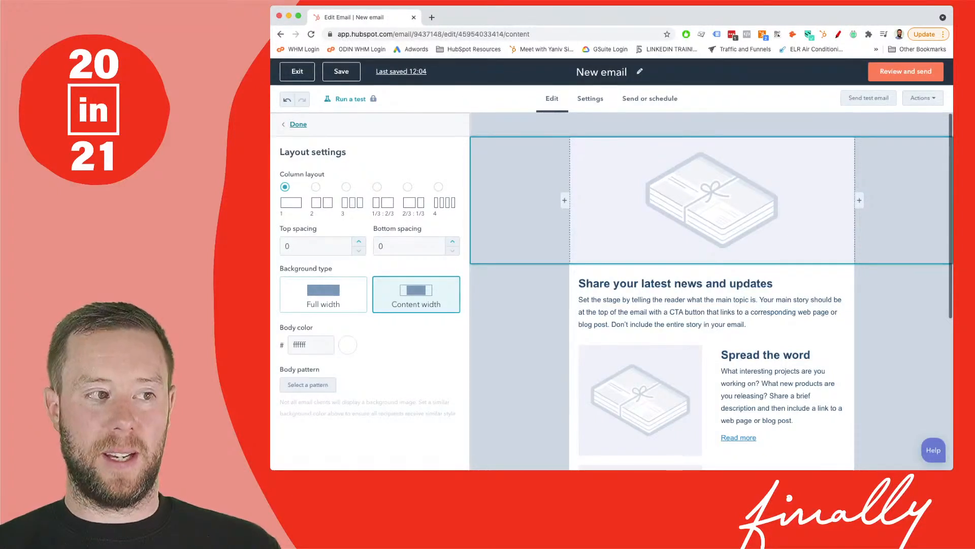
pyautogui.click(298, 124)
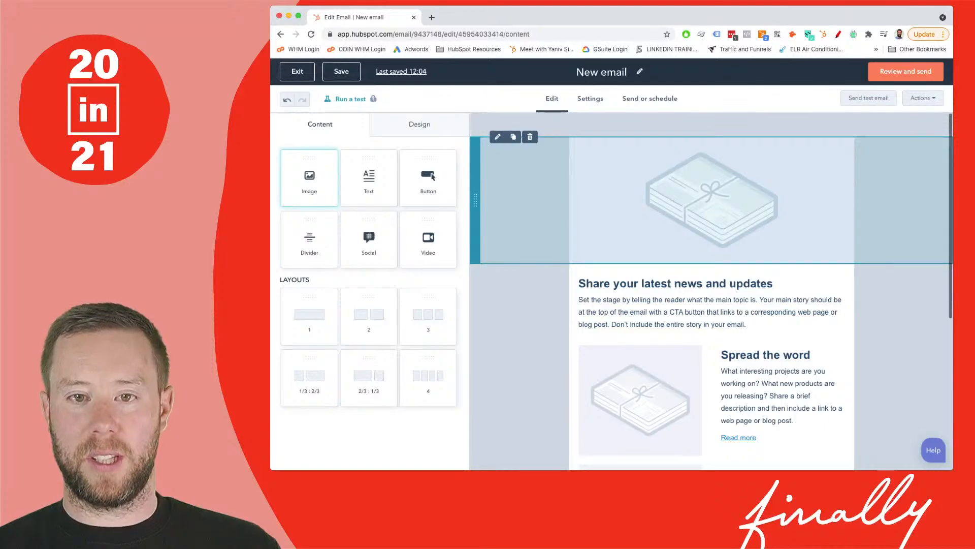
# Upload the 20in21_Header banner, insert it as an image at the top of the email, and remove the large placeholder image below it
pyautogui.moveTo(309, 175); pyautogui.dragTo(686, 176)
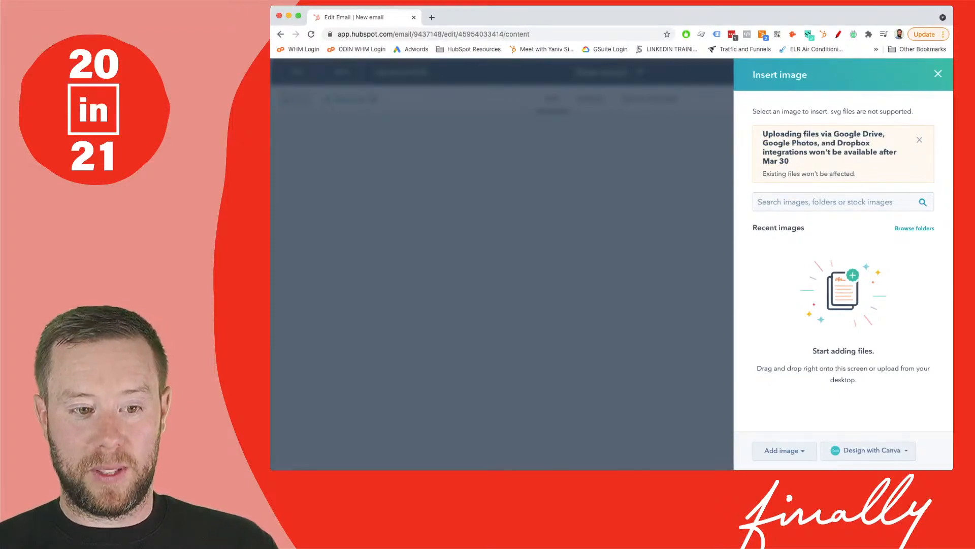
pyautogui.click(785, 450)
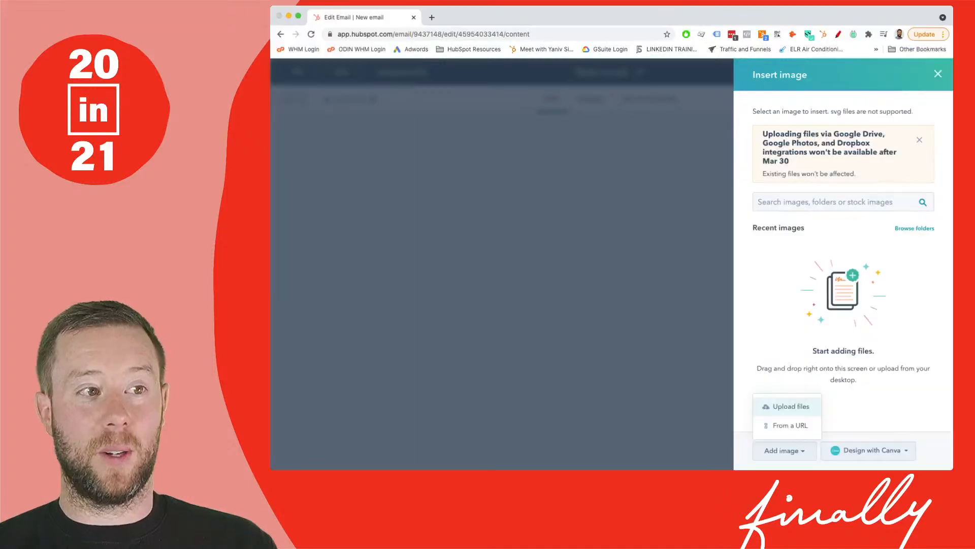
pyautogui.click(791, 407)
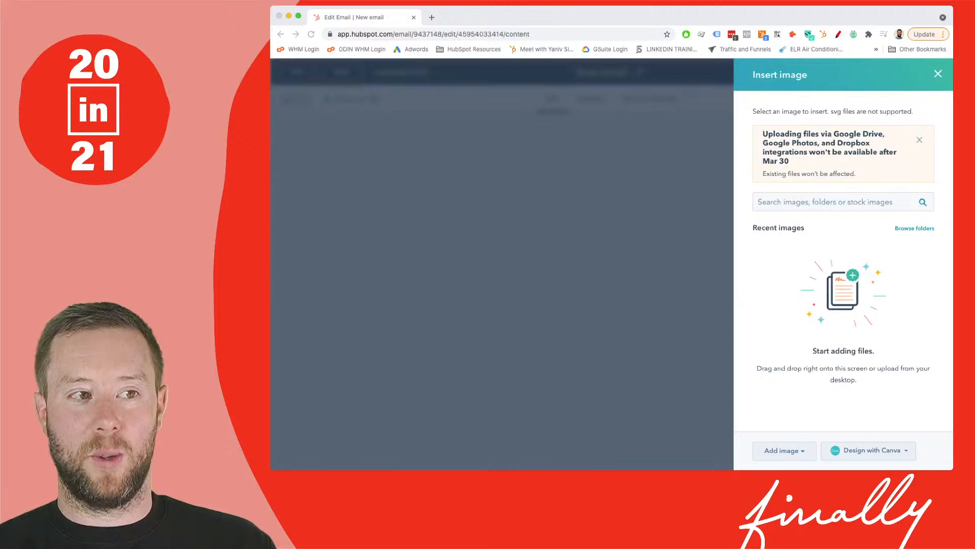
pyautogui.press('Return')
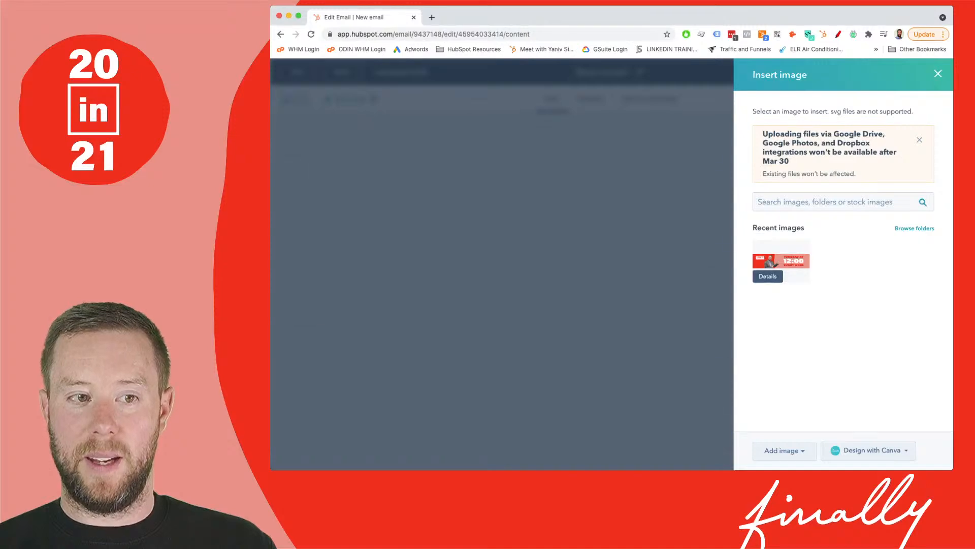
pyautogui.click(781, 260)
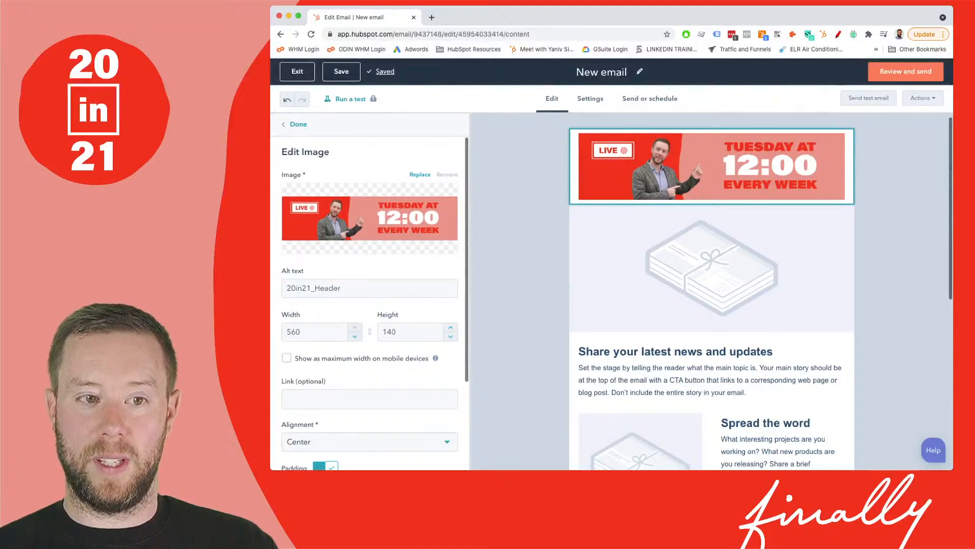
pyautogui.click(752, 264)
pyautogui.click(834, 205)
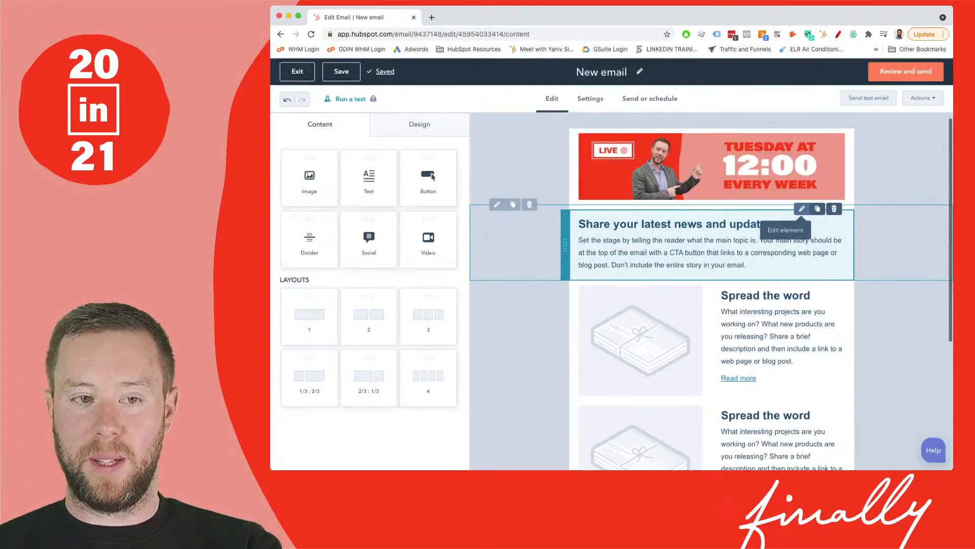
# Replace the heading "Share your latest news and updates" with "CHECK OUT MY LATEST SESSION"
pyautogui.click(802, 209)
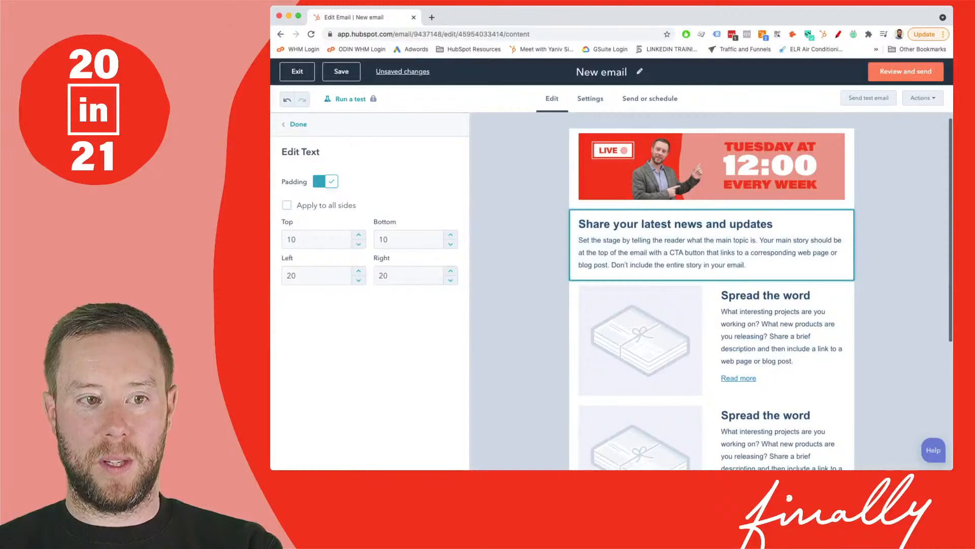
pyautogui.tripleClick(676, 224)
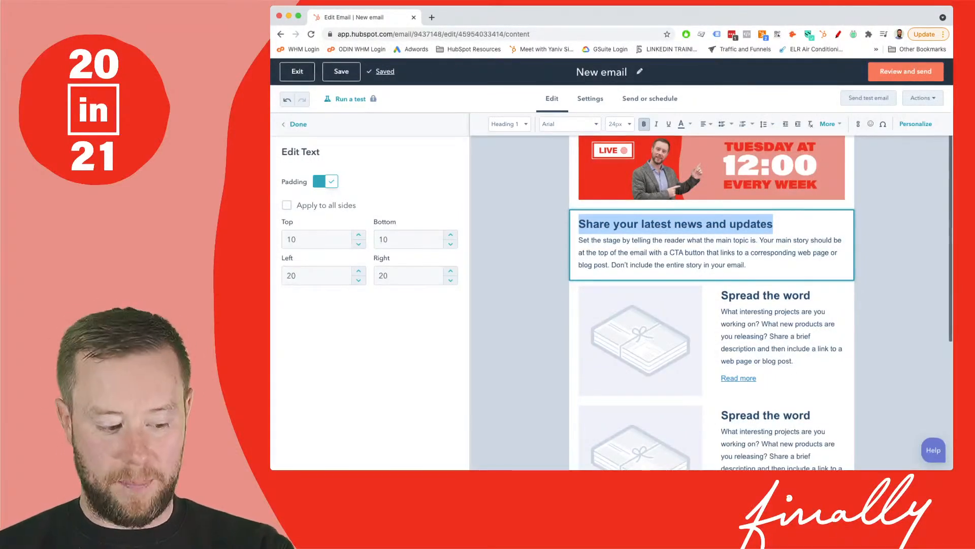
pyautogui.write('CHEK')
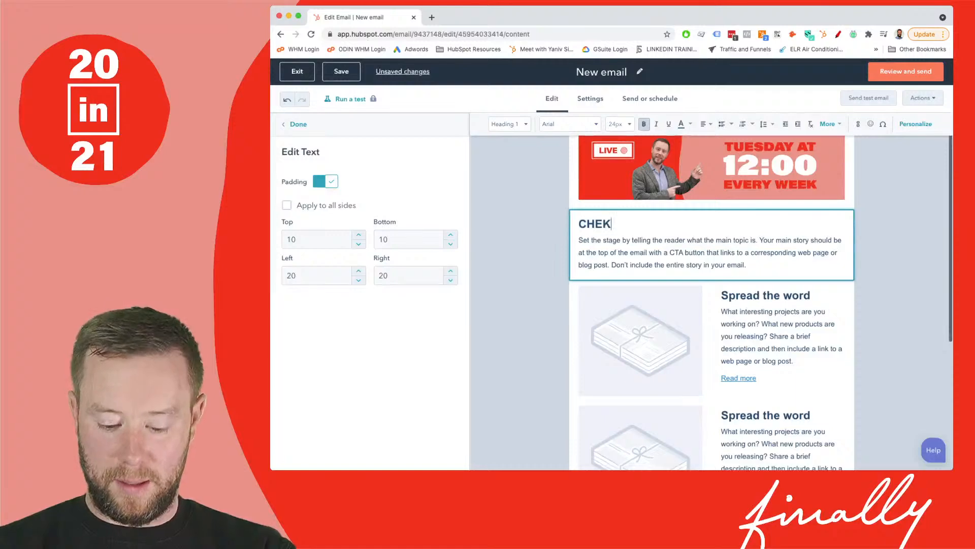
pyautogui.press('BackSpace')
pyautogui.write('CKOUT')
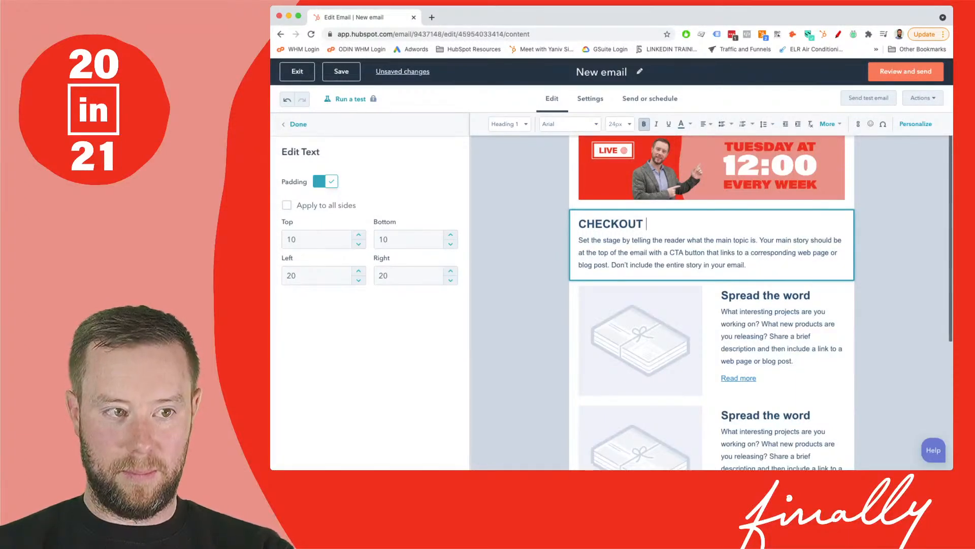
pyautogui.press('BackSpace')
pyautogui.press('BackSpace')
pyautogui.press('BackSpace')
pyautogui.press('BackSpace')
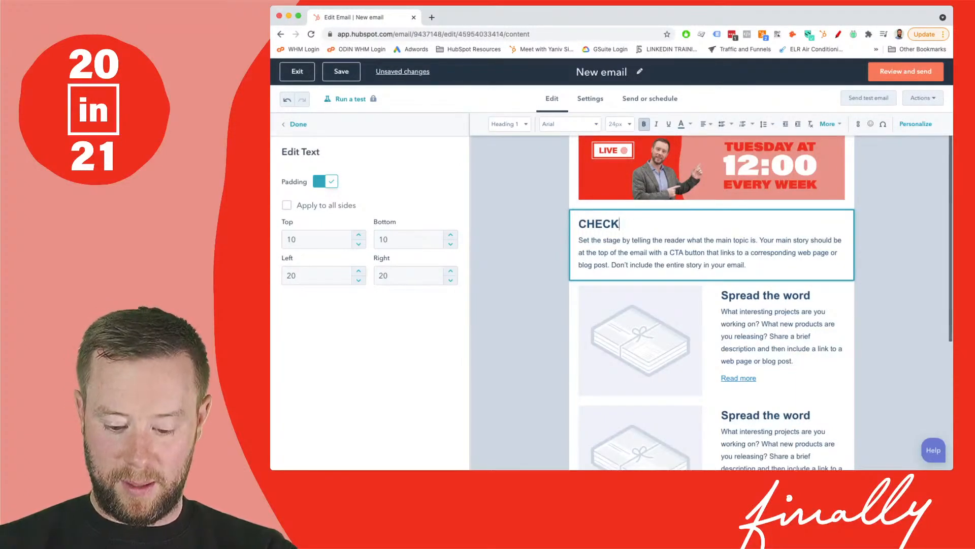
pyautogui.write('OUT M')
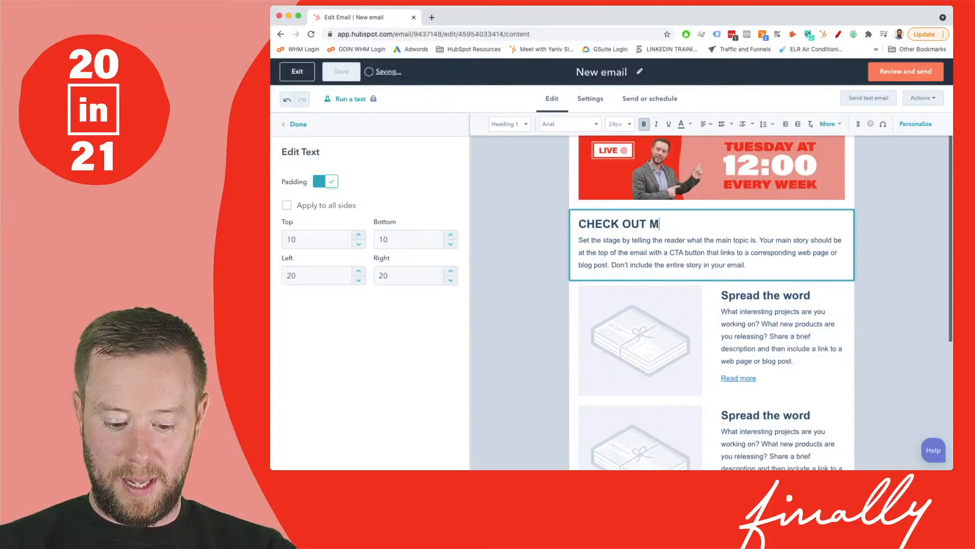
pyautogui.write('Y LATEST SESSION')
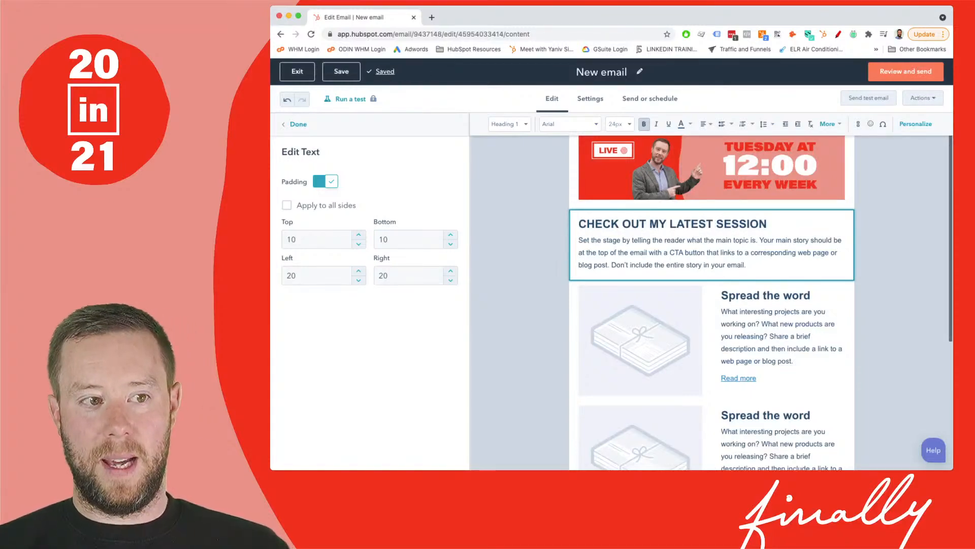
# Change the font of the heading "CHECK OUT MY LATEST SESSION" to Tahoma
pyautogui.hotkey('shift', 'Left')
pyautogui.moveTo(761, 224); pyautogui.dragTo(580, 224)
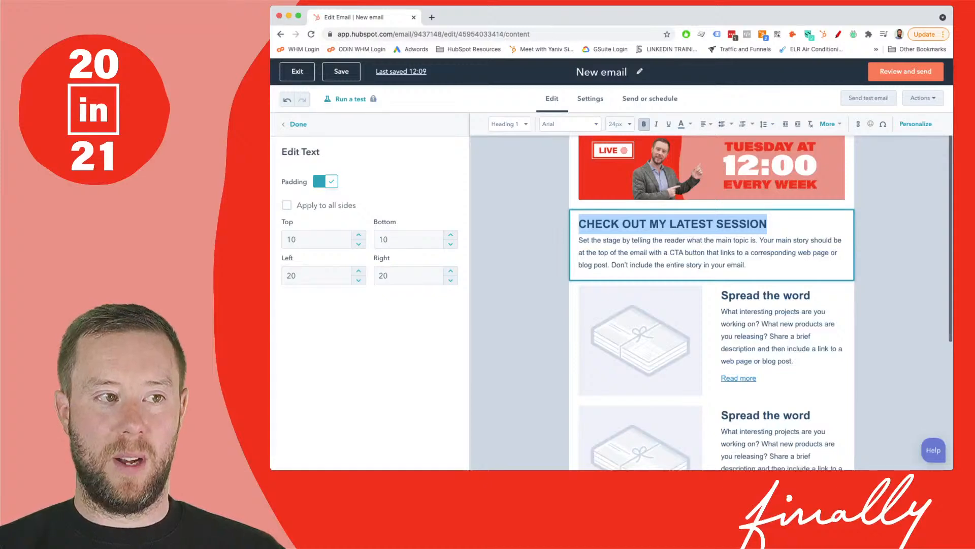
pyautogui.click(569, 124)
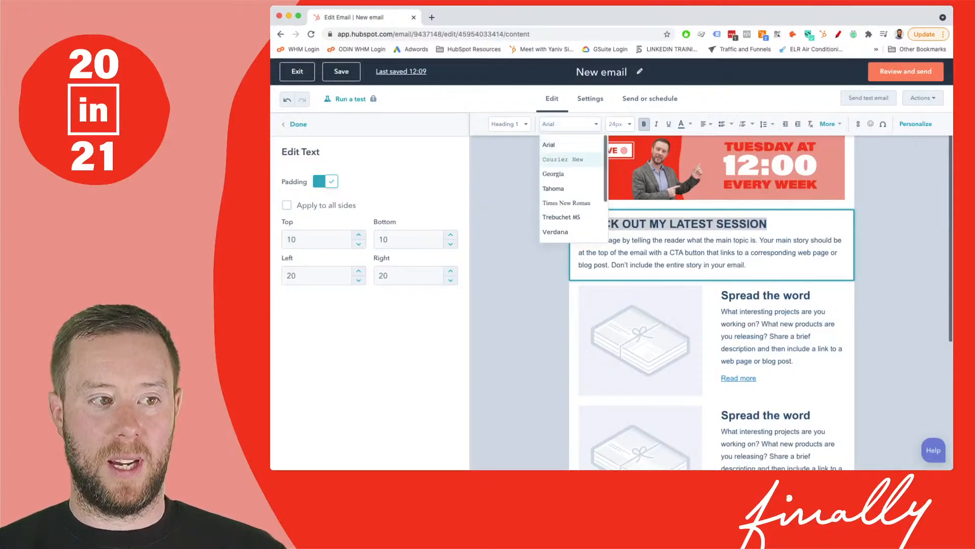
pyautogui.scroll(-2, 572, 171)
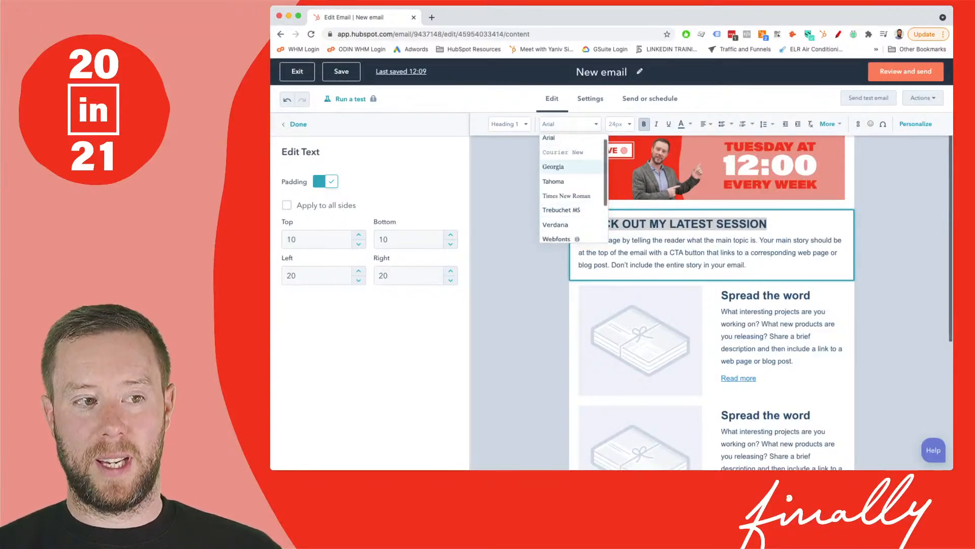
pyautogui.scroll(2, 571, 171)
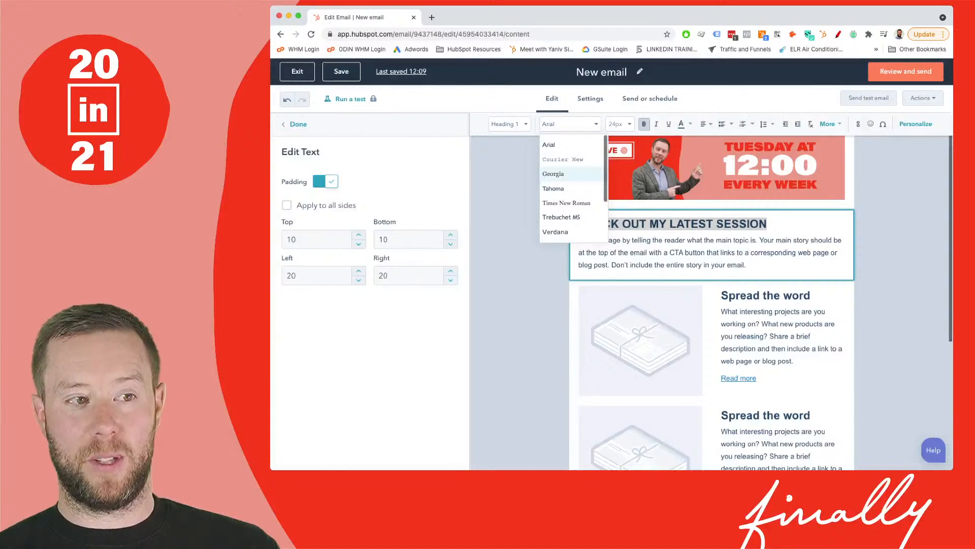
pyautogui.scroll(-3, 559, 171)
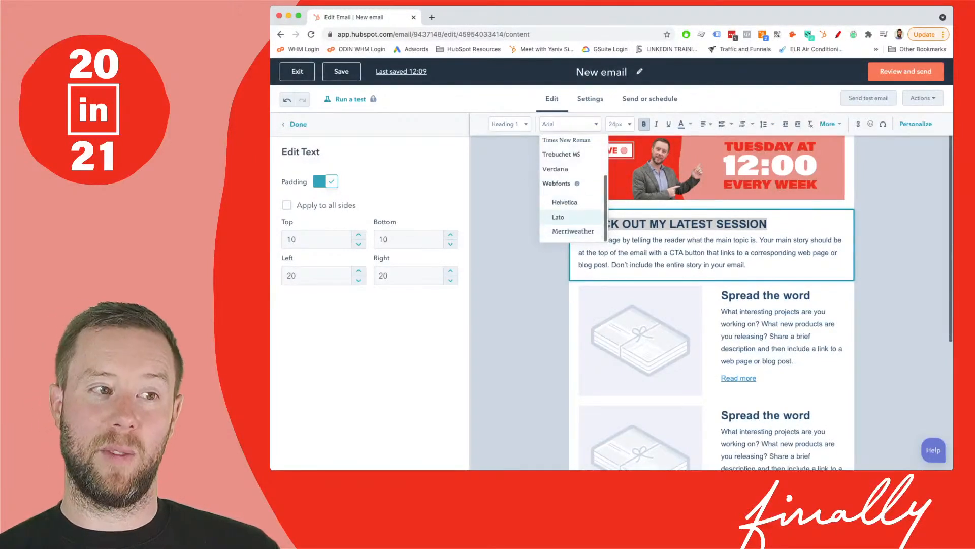
pyautogui.scroll(3, 558, 208)
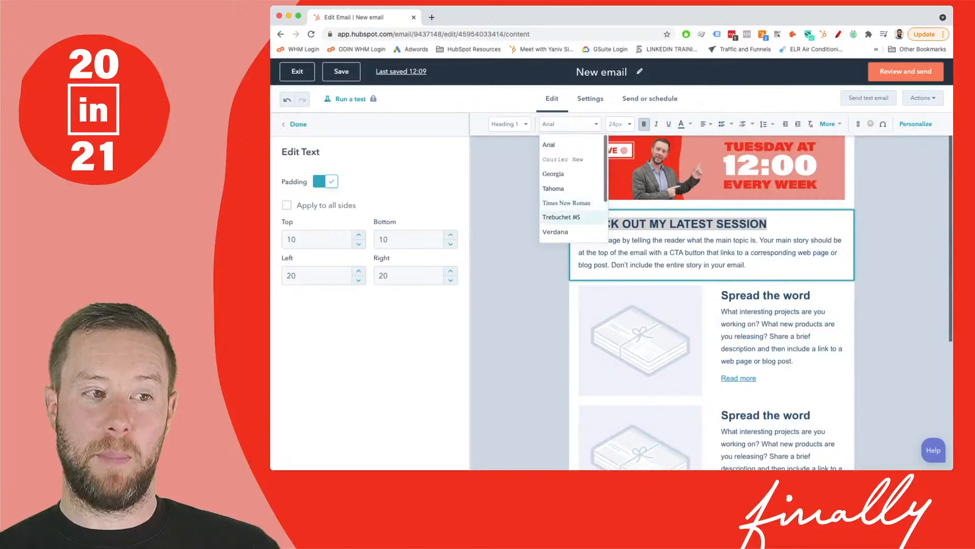
pyautogui.scroll(-3, 558, 213)
pyautogui.scroll(3, 559, 214)
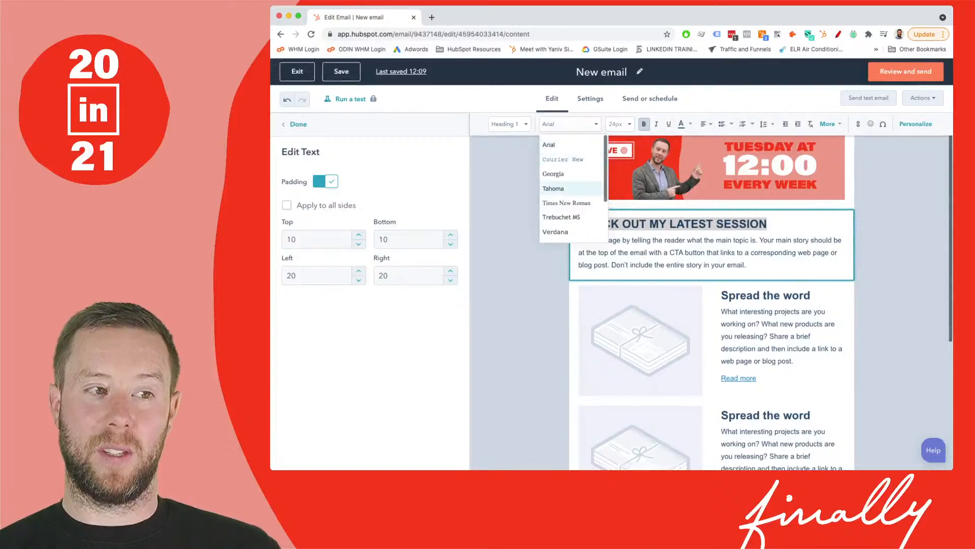
pyautogui.scroll(-1, 559, 201)
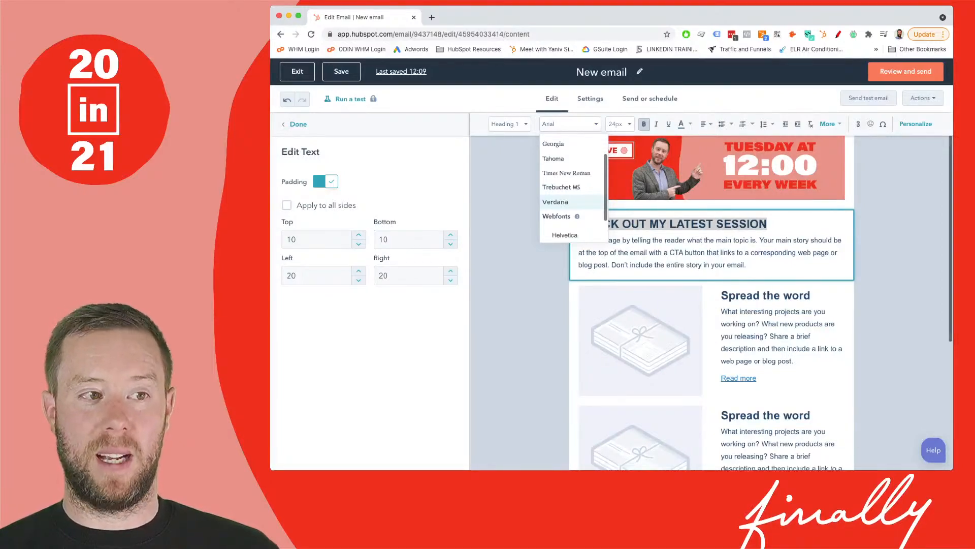
pyautogui.press('Up')
pyautogui.press('Up')
pyautogui.press('Return')
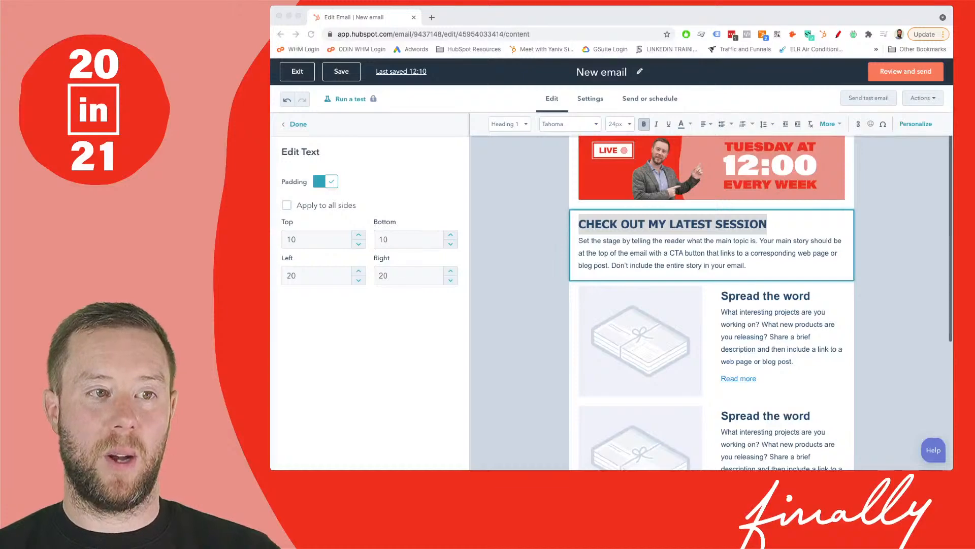
# Color the heading "CHECK OUT MY LATEST SESSION" bright red, using the preset text color
pyautogui.click(685, 124)
pyautogui.click(685, 124)
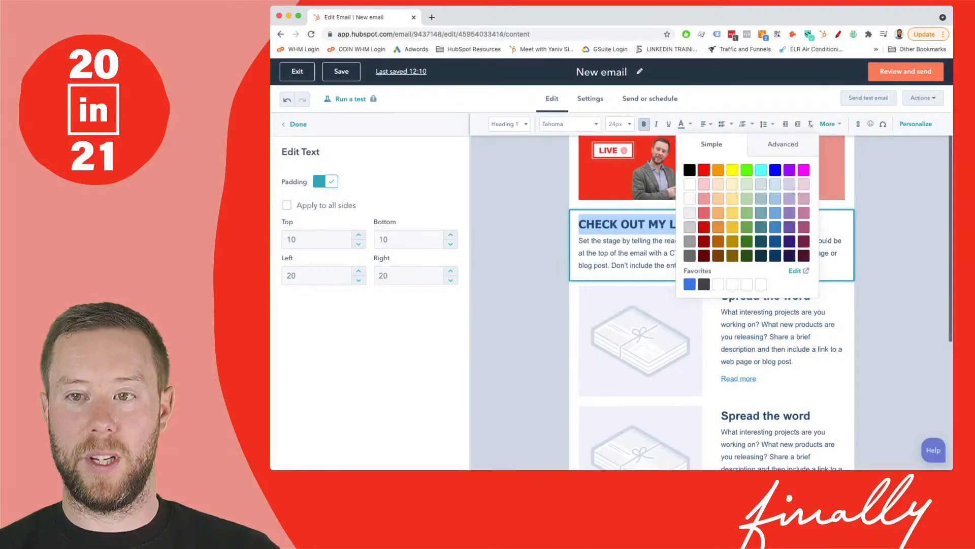
pyautogui.click(704, 169)
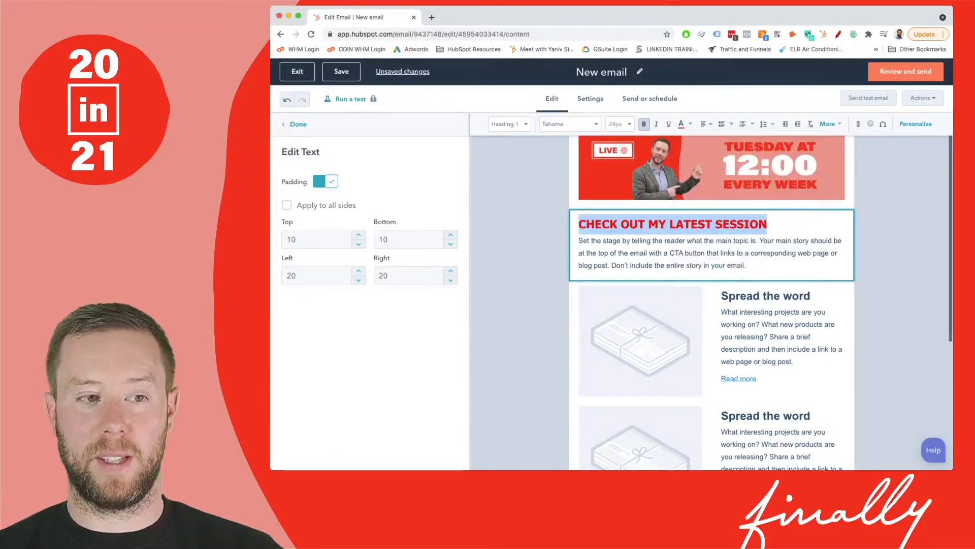
# Replace the paragraph below the heading with "I would love to remind you that my LinkedIn live sessions take place each week at midday."
pyautogui.click(728, 240)
pyautogui.moveTo(747, 266); pyautogui.dragTo(578, 241)
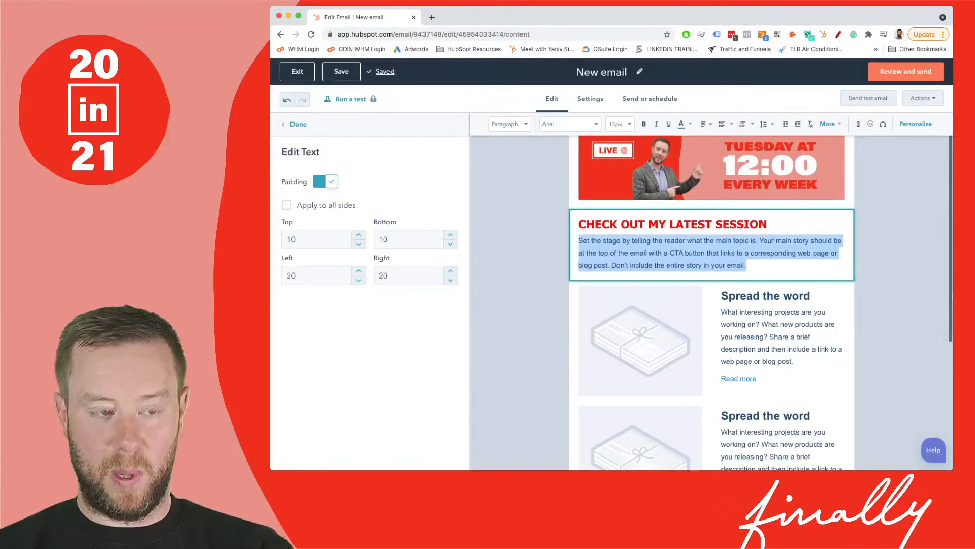
pyautogui.write('I would ')
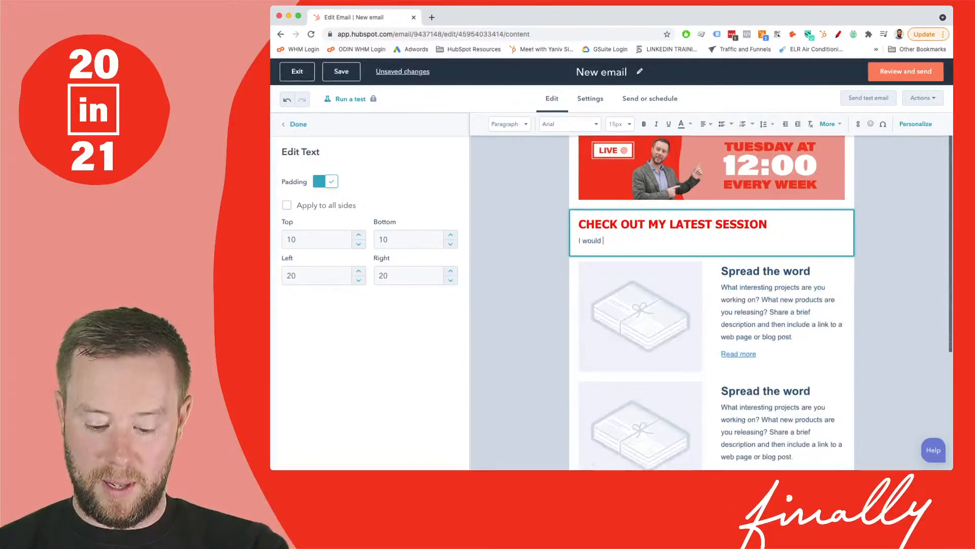
pyautogui.write('love to remind yo')
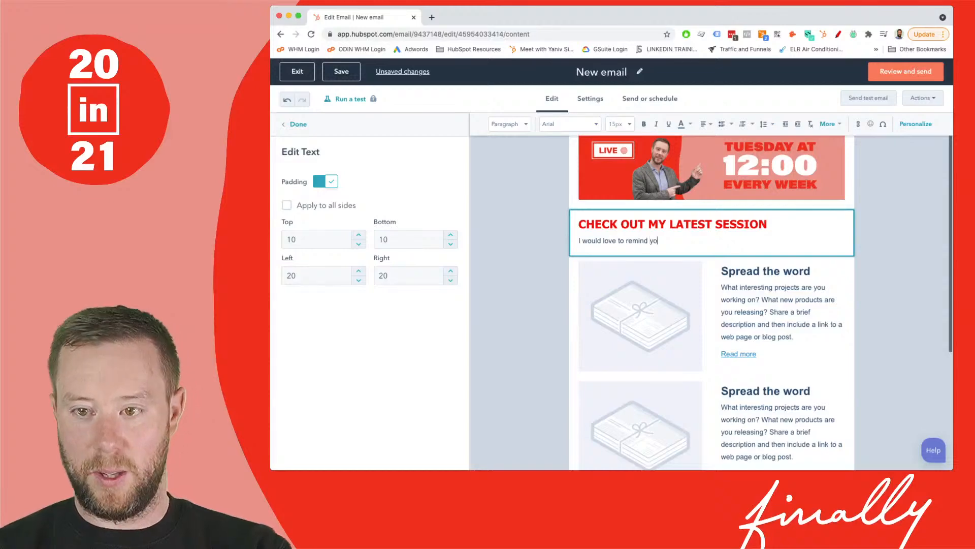
pyautogui.write('u that t')
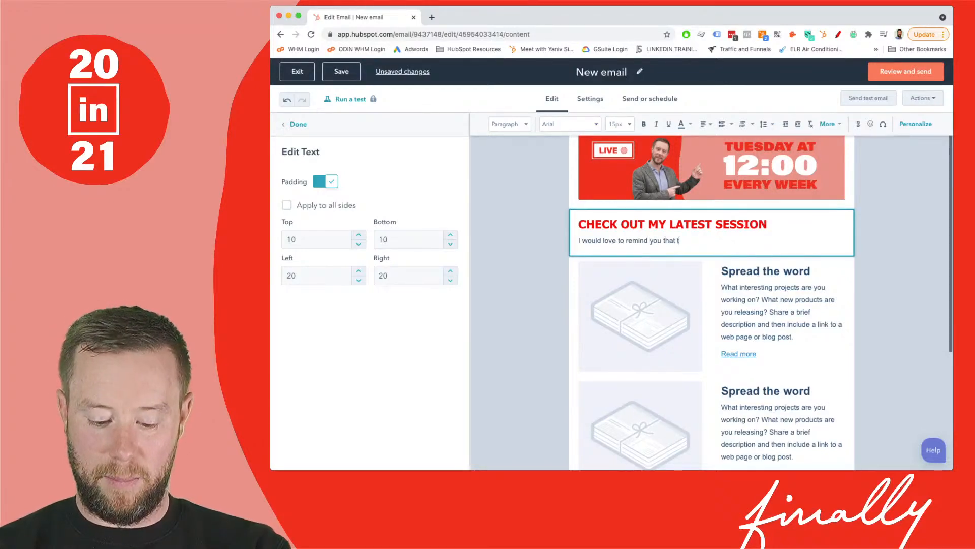
pyautogui.press('BackSpace')
pyautogui.write('my Lin')
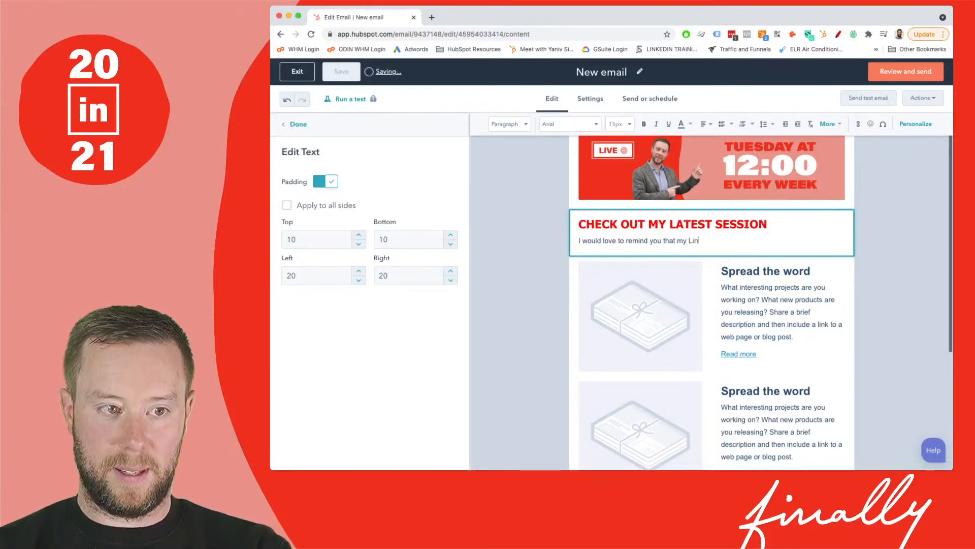
pyautogui.write('kedIn')
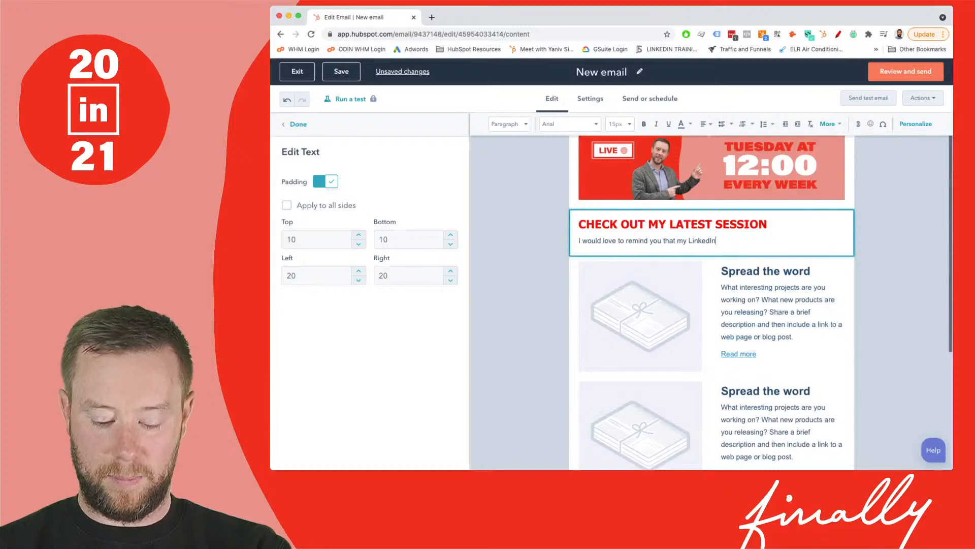
pyautogui.write(' live ')
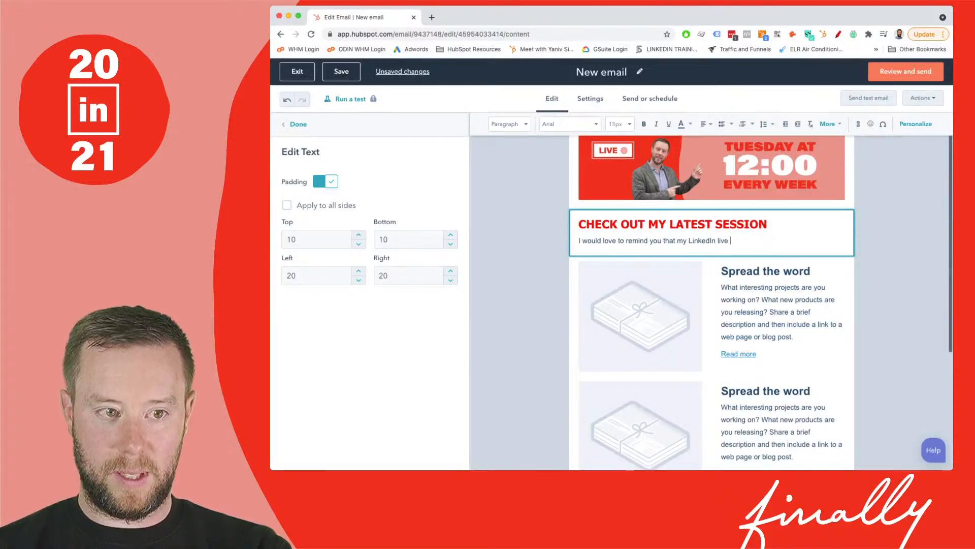
pyautogui.write('sessions ta')
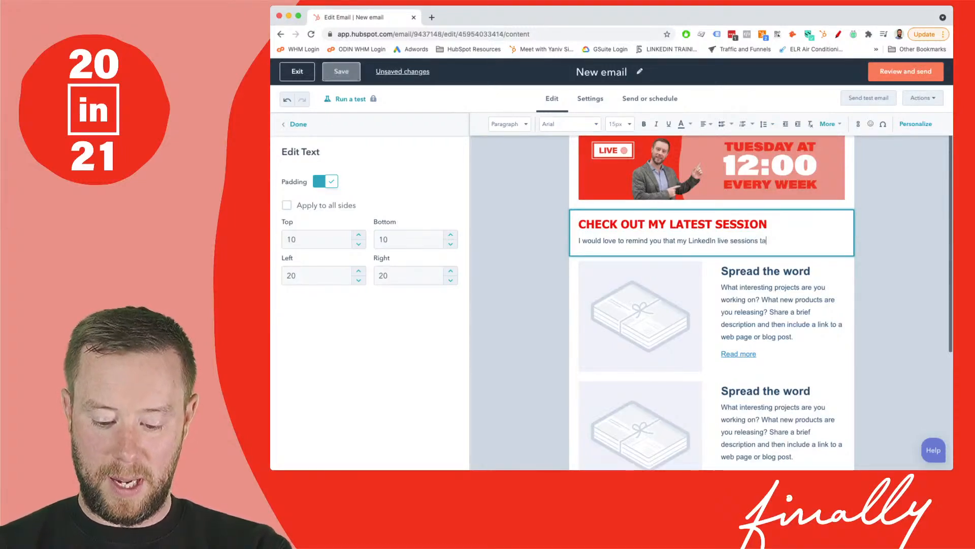
pyautogui.write('ke place each w')
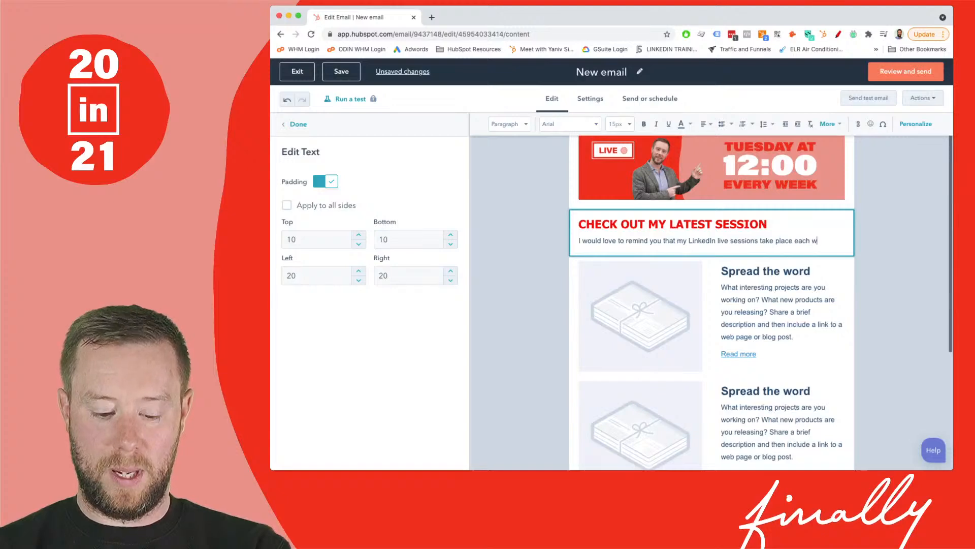
pyautogui.write('eek at mid')
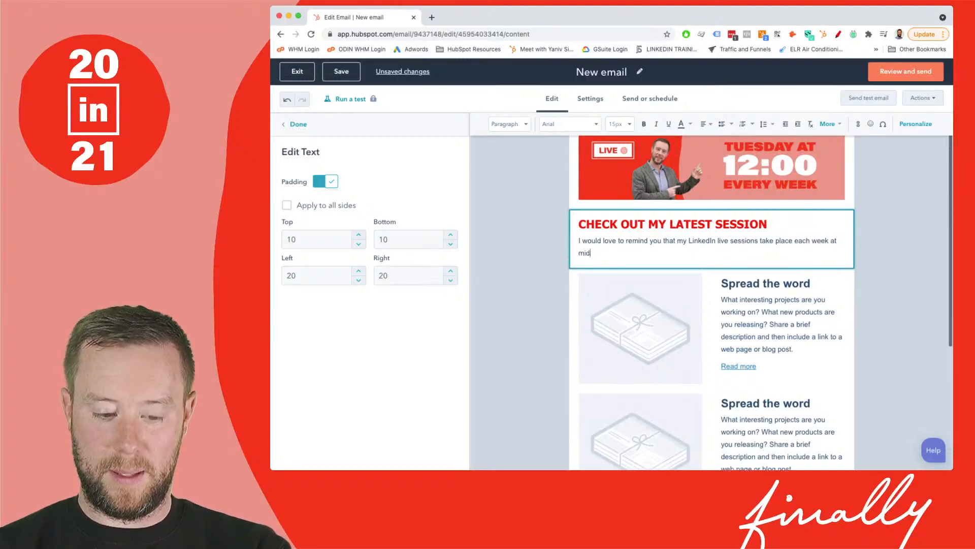
pyautogui.write('day.')
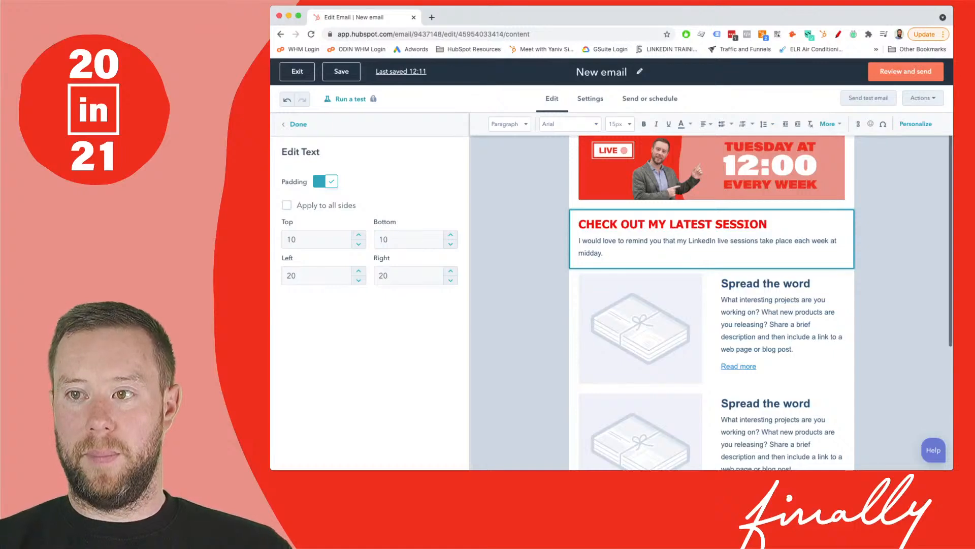
# Finish editing the text and add a button element between the intro paragraph and the first "Spread the word" section
pyautogui.scroll(-1, 711, 305)
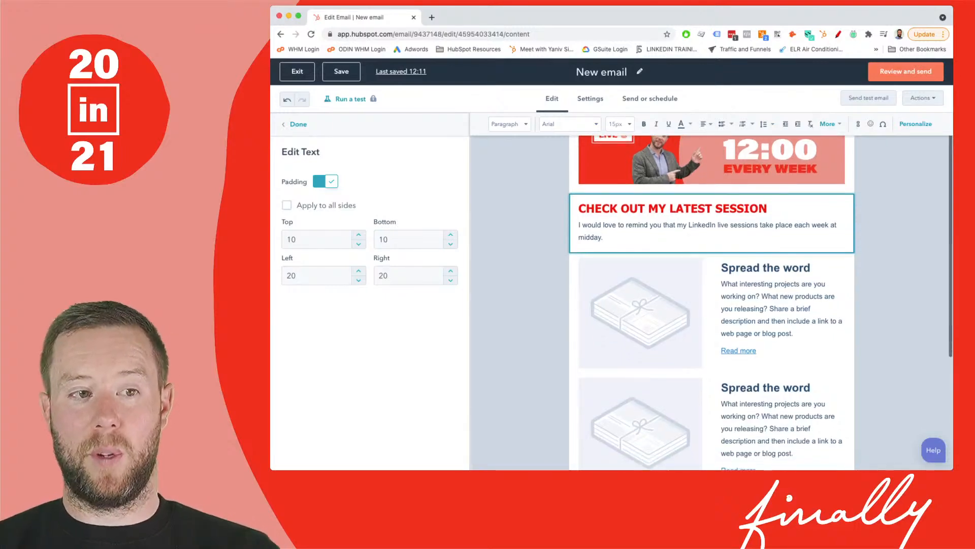
pyautogui.scroll(-1, 711, 305)
pyautogui.scroll(-3, 711, 305)
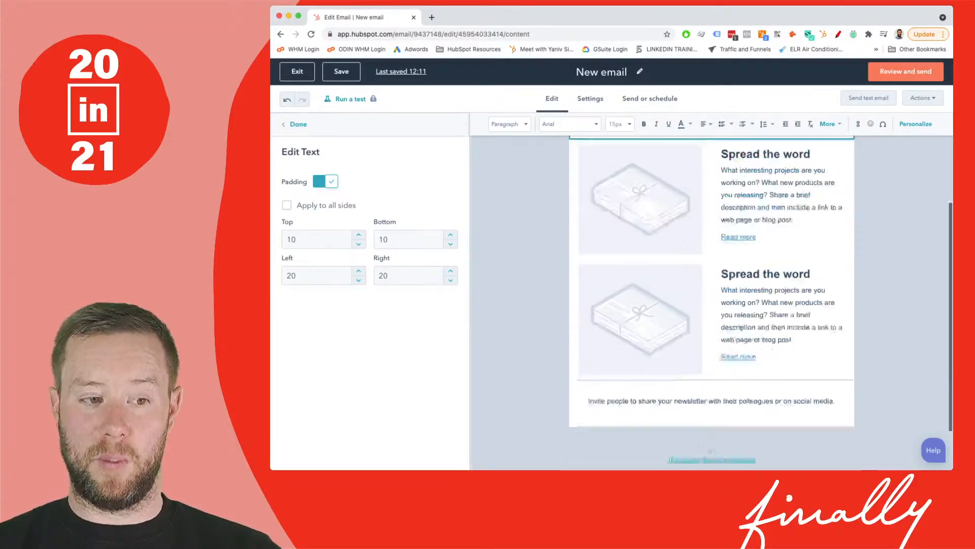
pyautogui.scroll(5, 711, 304)
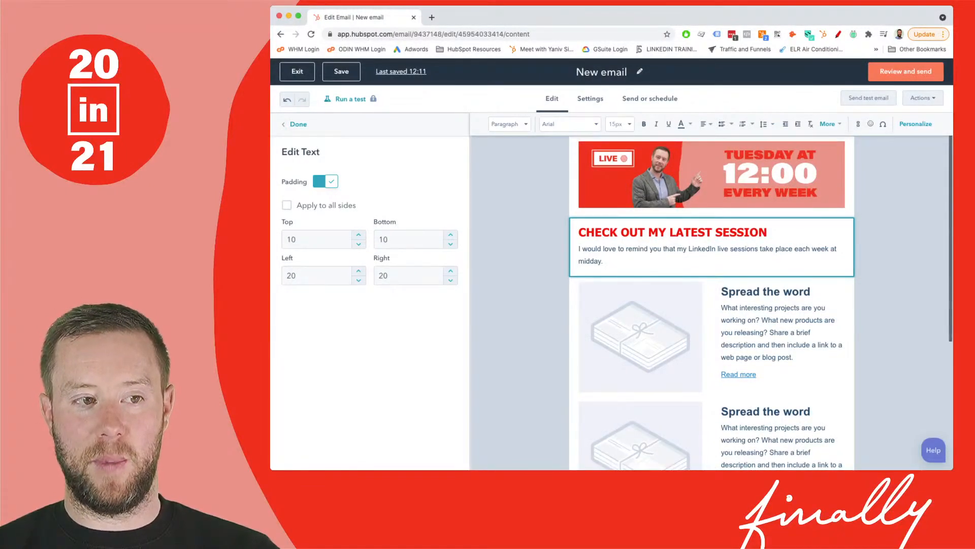
pyautogui.click(898, 332)
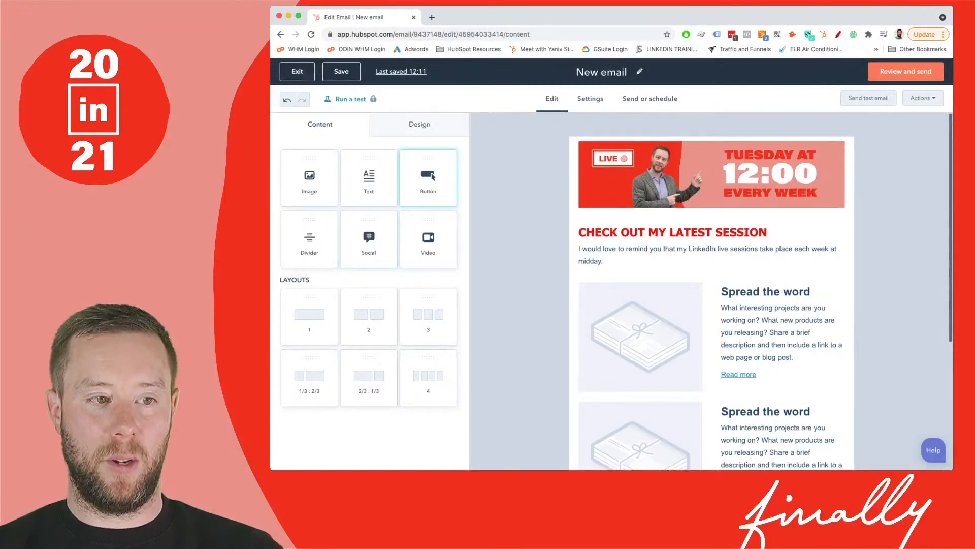
pyautogui.moveTo(428, 178); pyautogui.dragTo(735, 271)
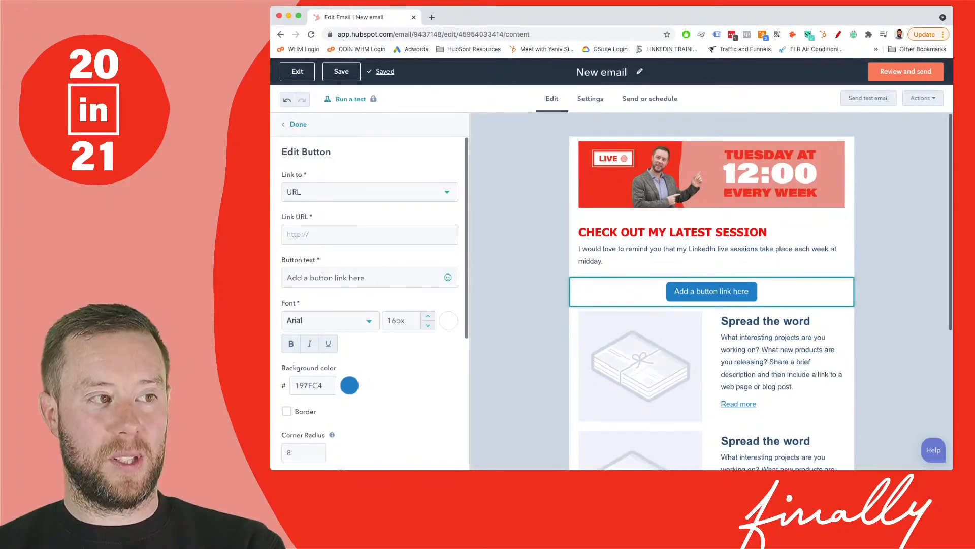
# Link the new button to an Email subscription link with the subscription type Subscription confirmation
pyautogui.click(370, 192)
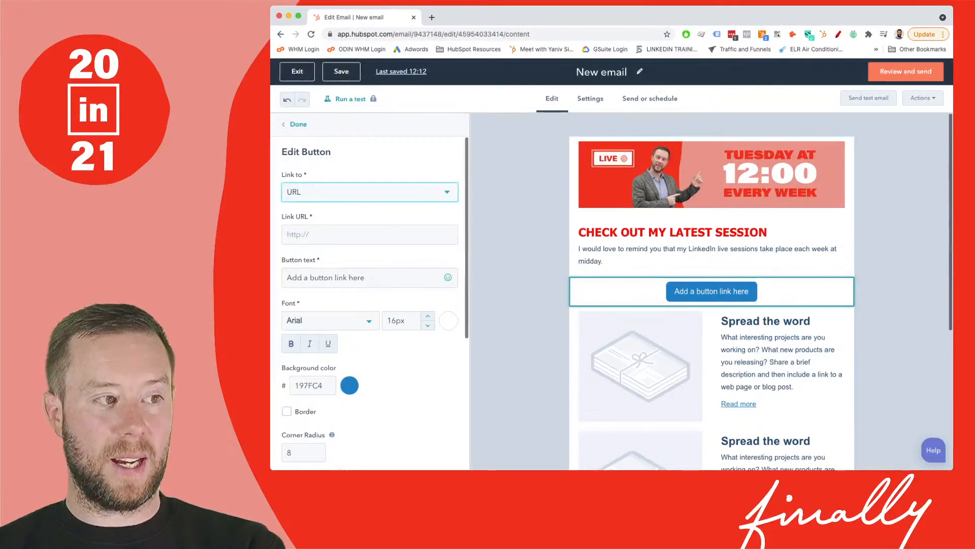
pyautogui.scroll(2, 369, 287)
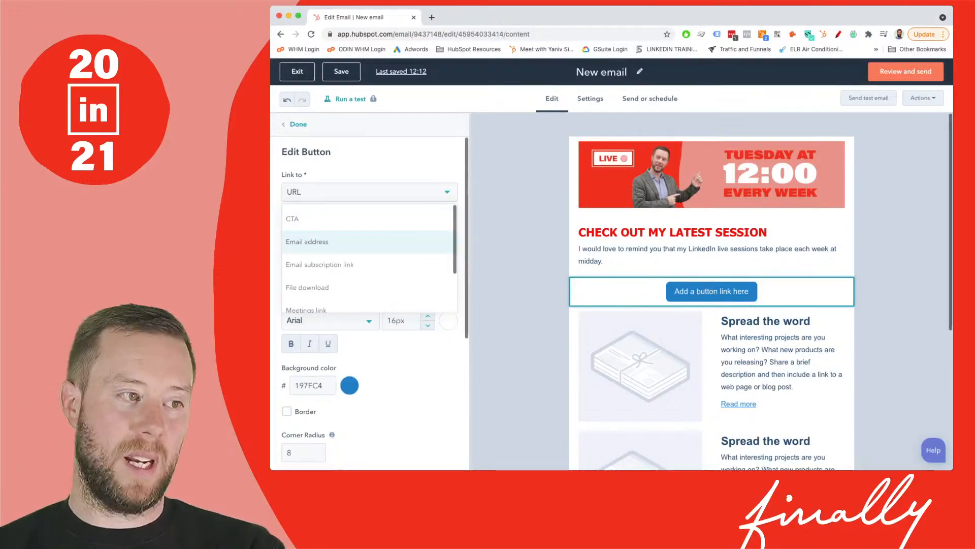
pyautogui.scroll(-1, 370, 237)
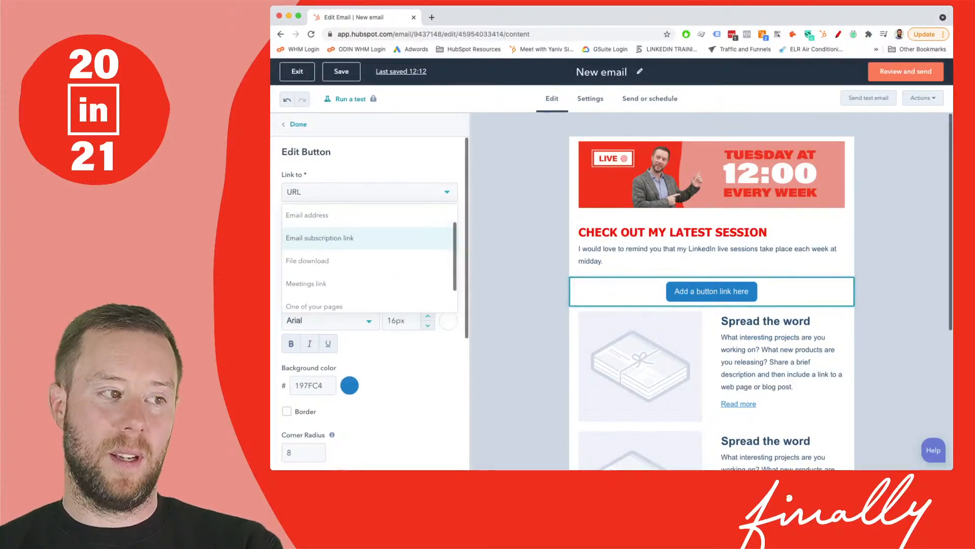
pyautogui.scroll(-2, 370, 254)
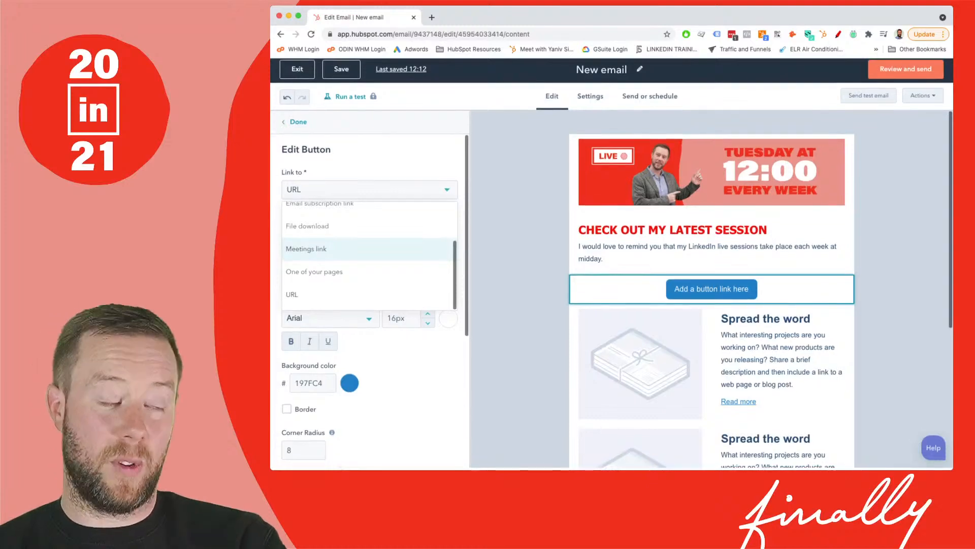
pyautogui.scroll(3, 369, 257)
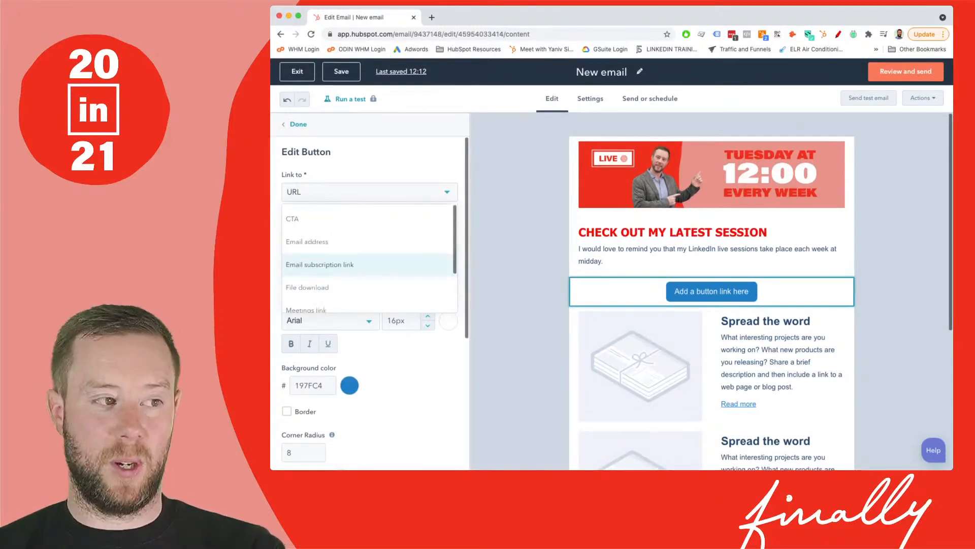
pyautogui.click(370, 265)
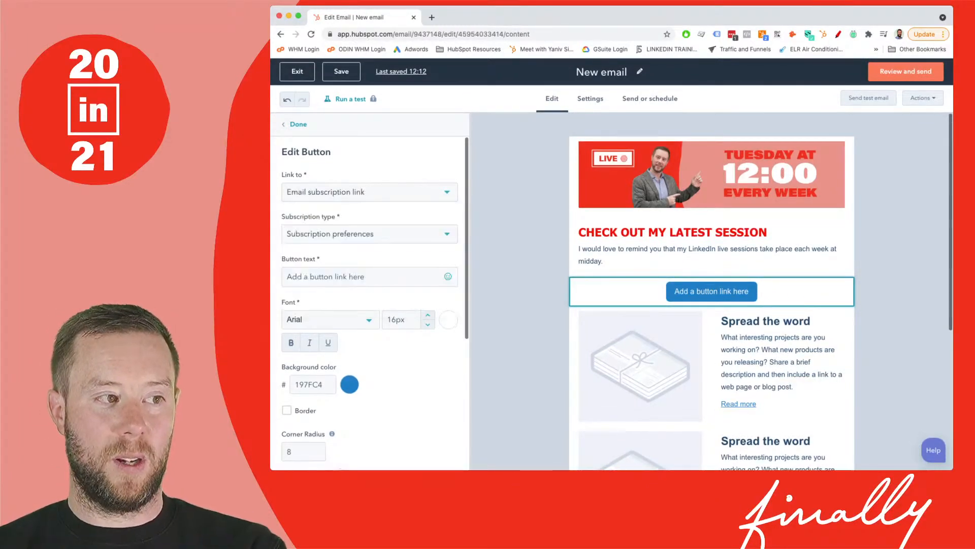
pyautogui.click(370, 234)
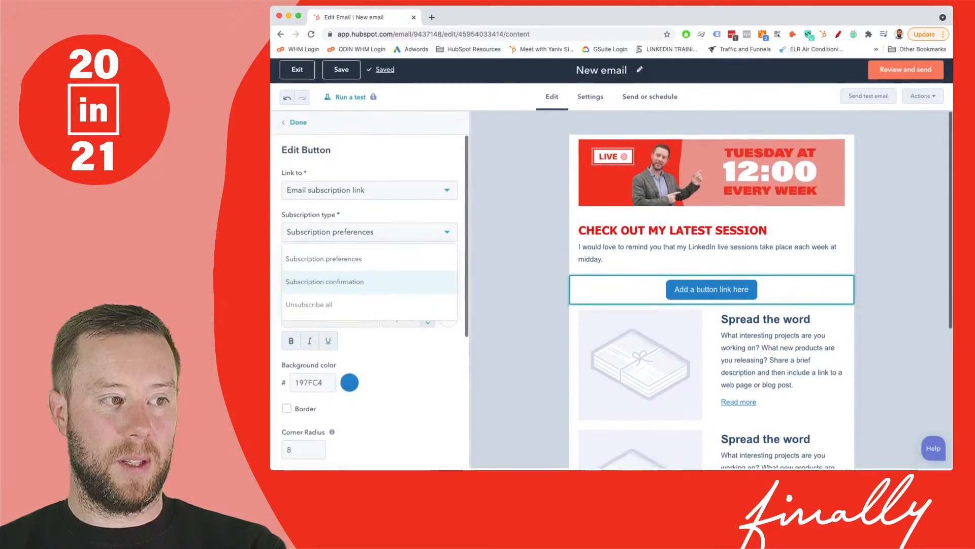
pyautogui.click(370, 285)
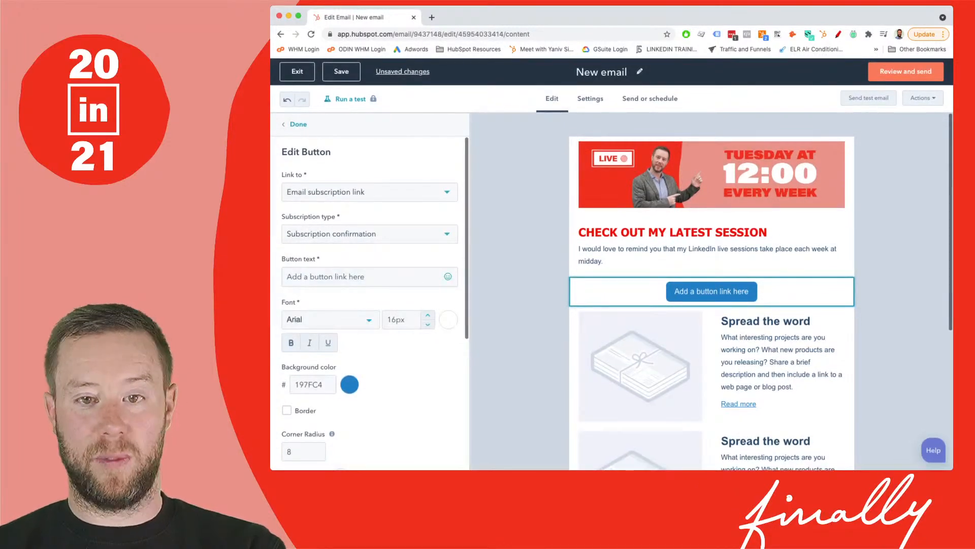
# Replace the new button's placeholder text with "REMIND ME"
pyautogui.tripleClick(325, 277)
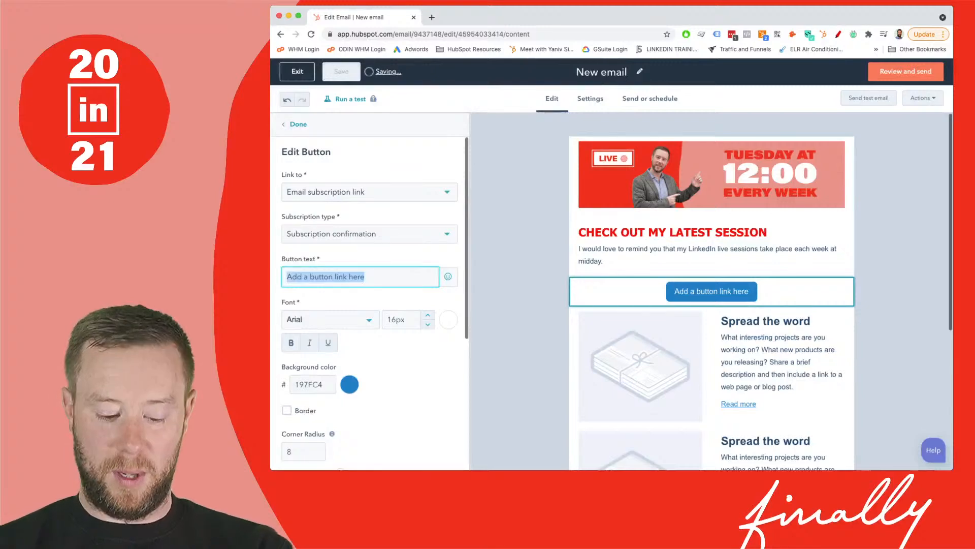
pyautogui.write('R')
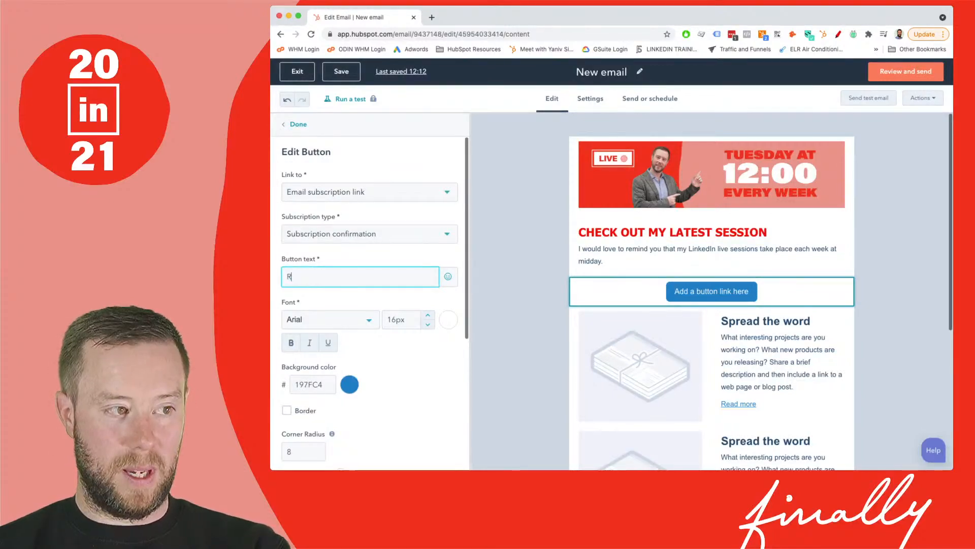
pyautogui.write('EMIND M')
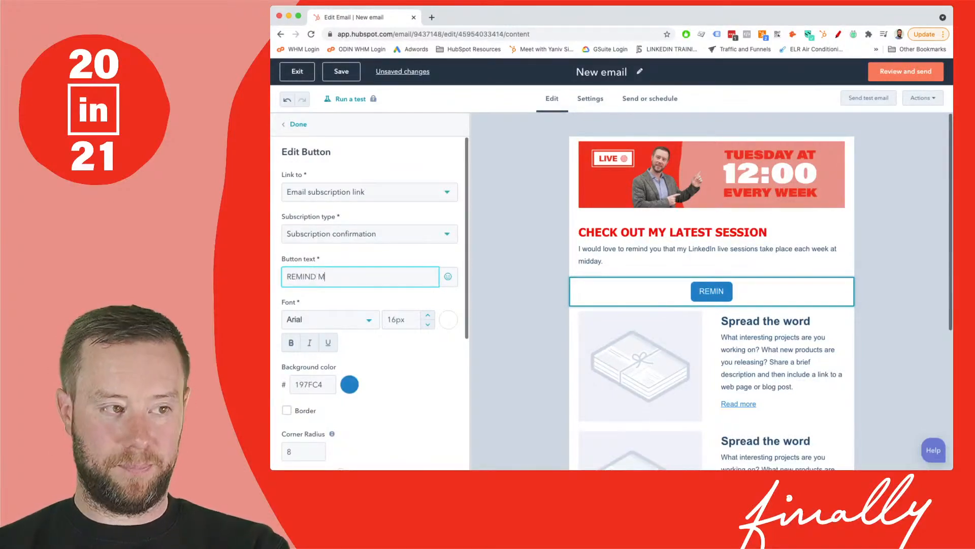
pyautogui.write('E')
# Set the button text's font to Tahoma and its color to white
pyautogui.click(325, 319)
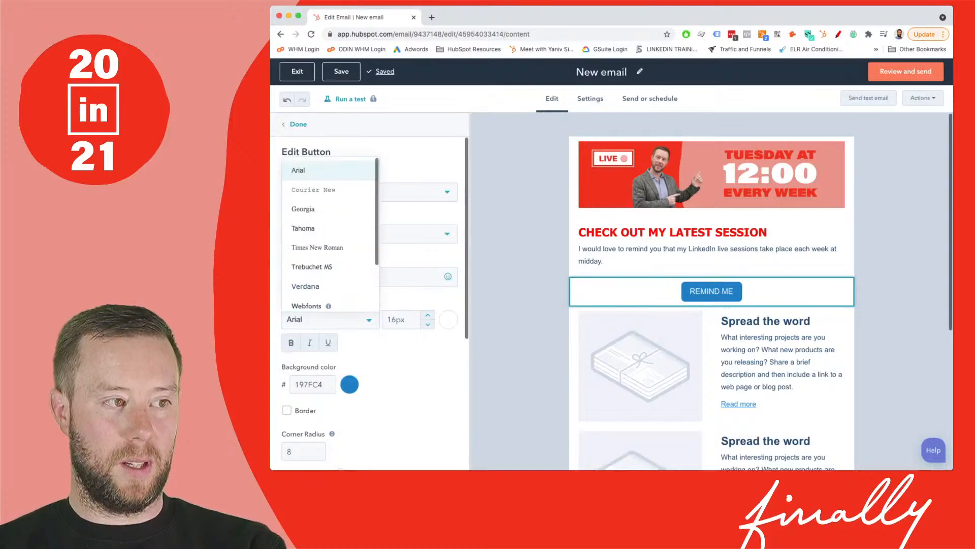
pyautogui.click(303, 228)
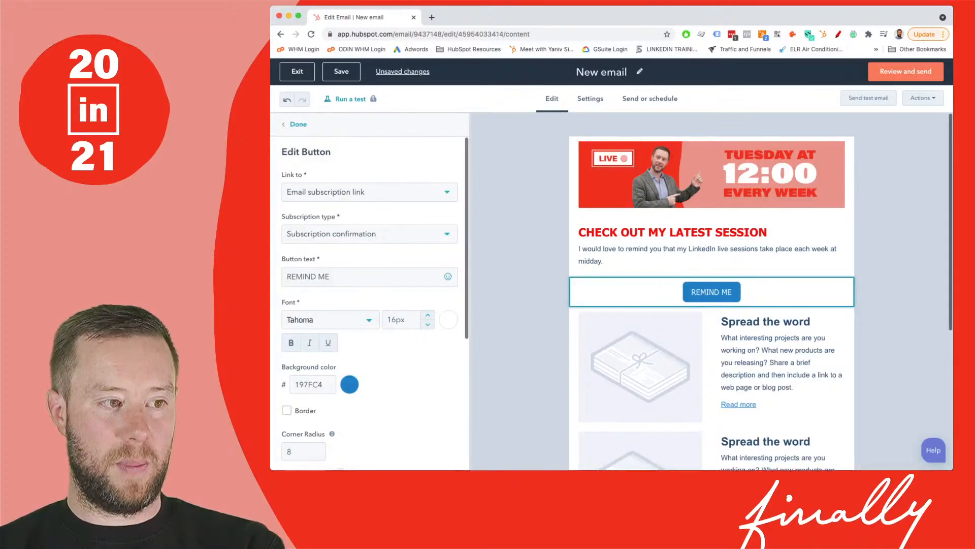
pyautogui.click(449, 319)
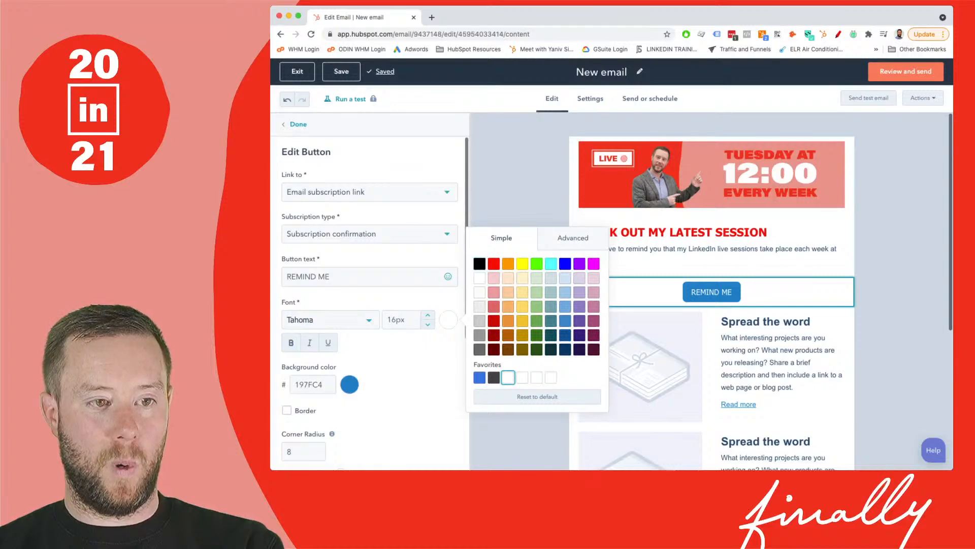
pyautogui.click(480, 278)
pyautogui.click(449, 319)
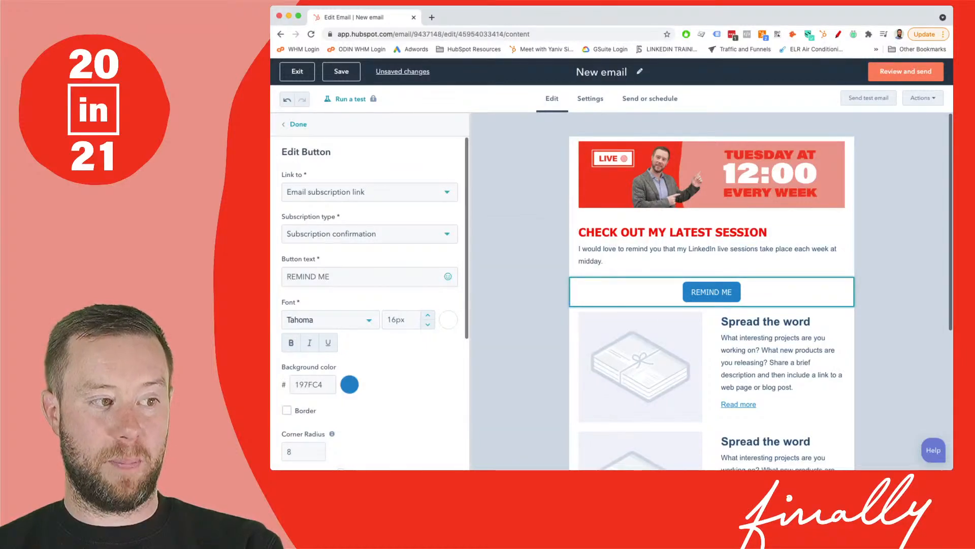
# Set the button's background color to the preset orange, FF9902
pyautogui.click(350, 384)
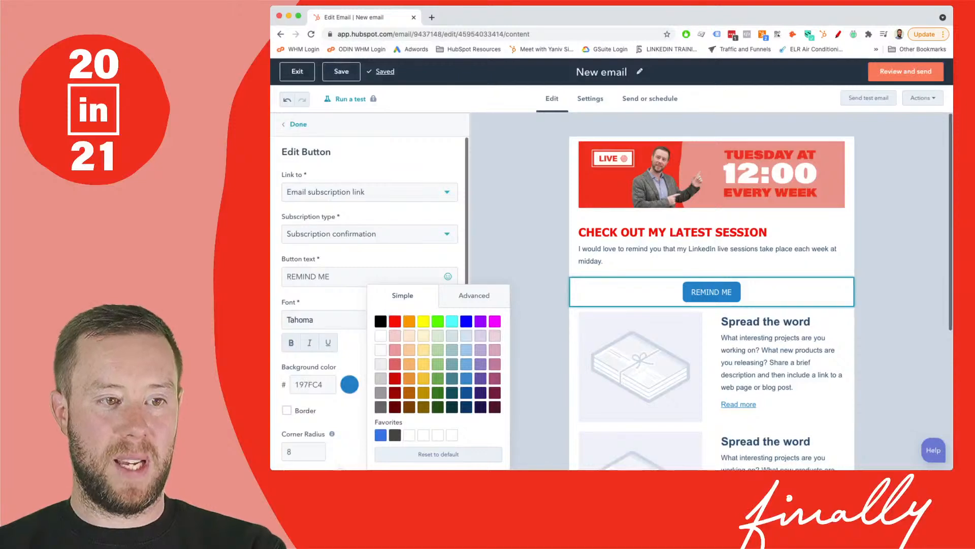
pyautogui.click(423, 321)
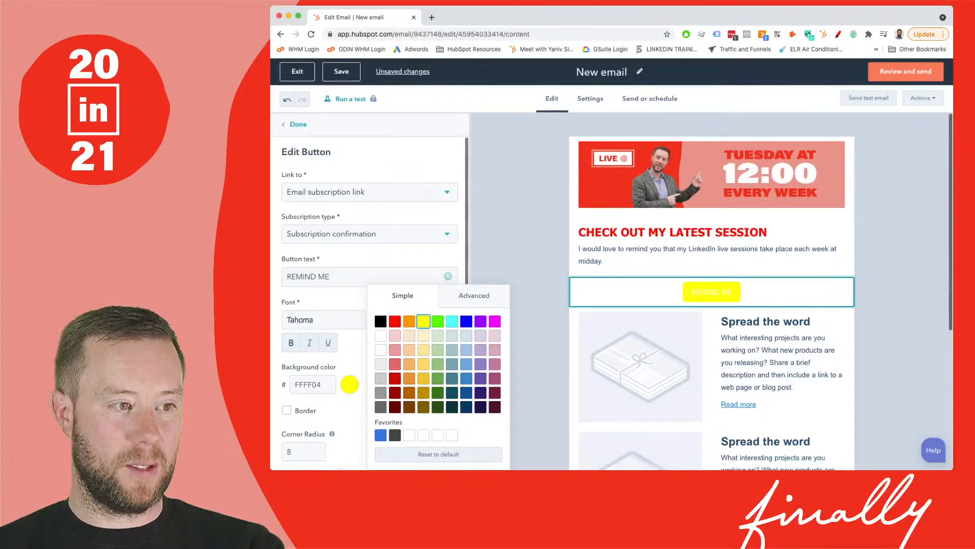
pyautogui.click(409, 321)
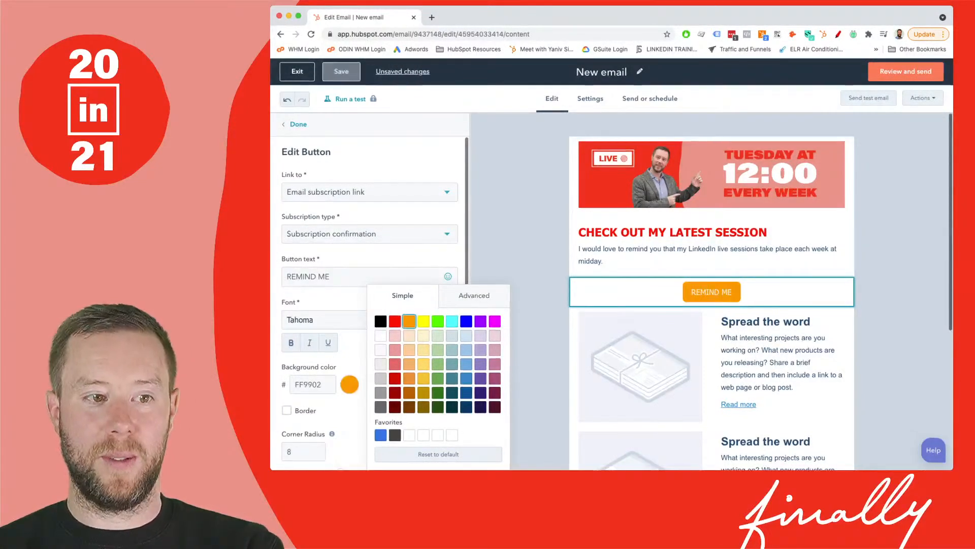
pyautogui.click(349, 384)
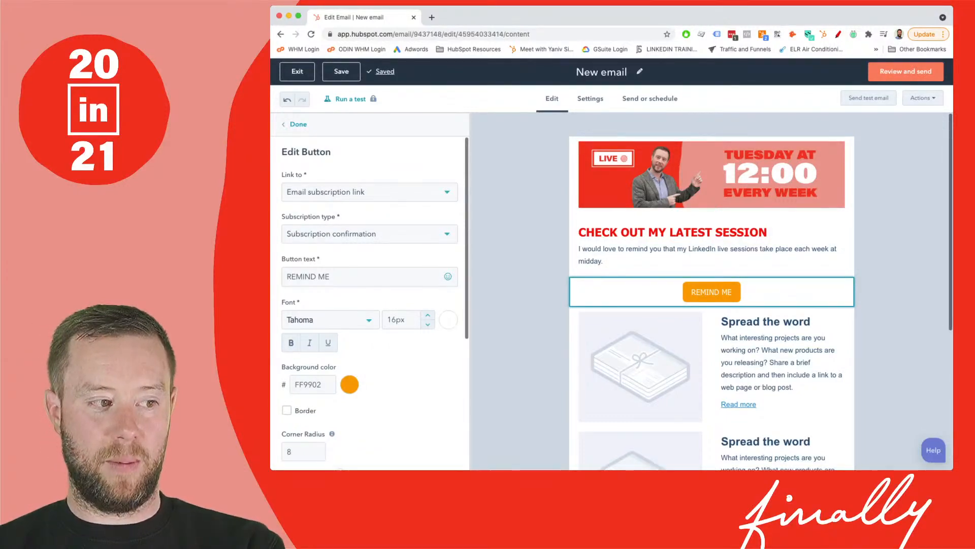
# Try a border on the button and turn it off again
pyautogui.scroll(-3, 369, 303)
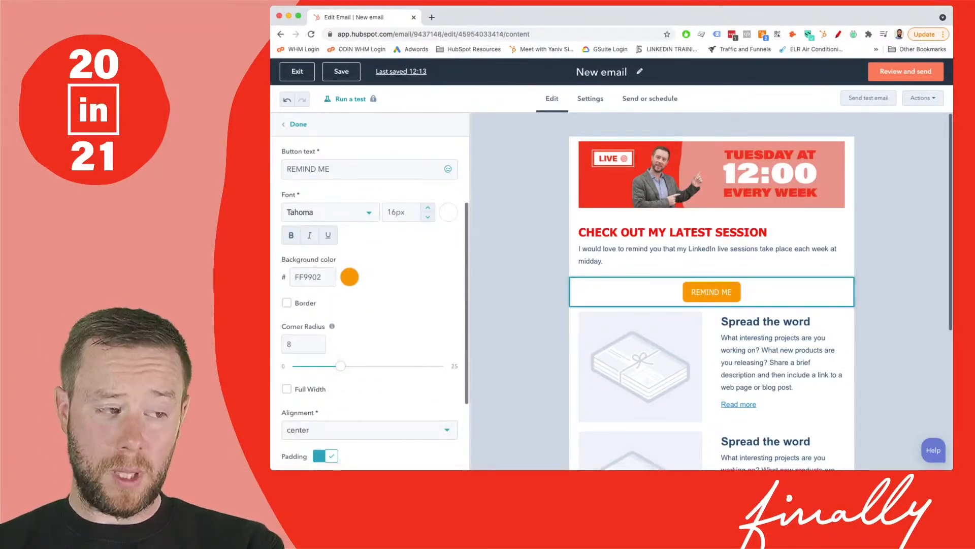
pyautogui.scroll(-1, 369, 303)
pyautogui.click(287, 266)
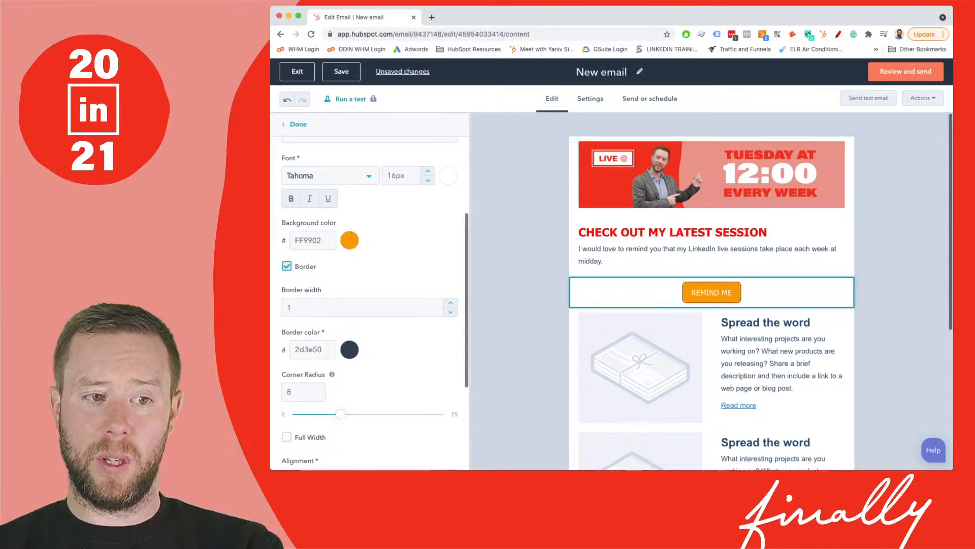
pyautogui.click(287, 266)
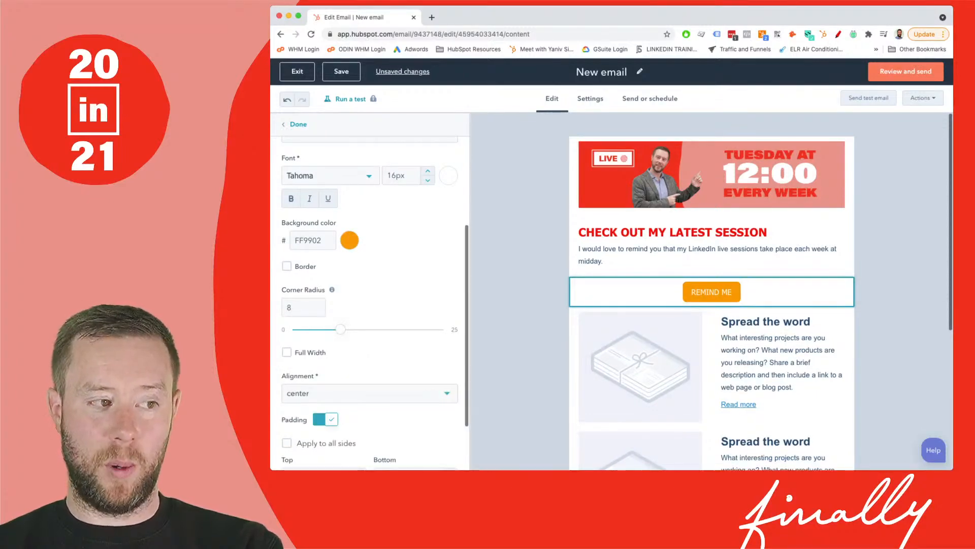
# Reduce the button's corner radius to 5
pyautogui.scroll(-1, 370, 303)
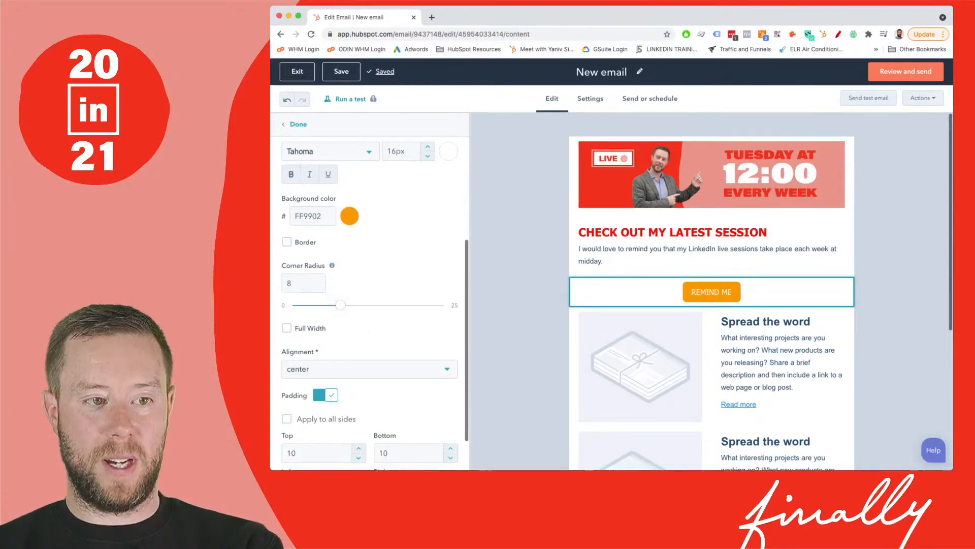
pyautogui.moveTo(341, 305)
pyautogui.mouseDown()
pyautogui.moveTo(315, 305)
pyautogui.moveTo(382, 305)
pyautogui.moveTo(322, 305)
pyautogui.mouseUp()
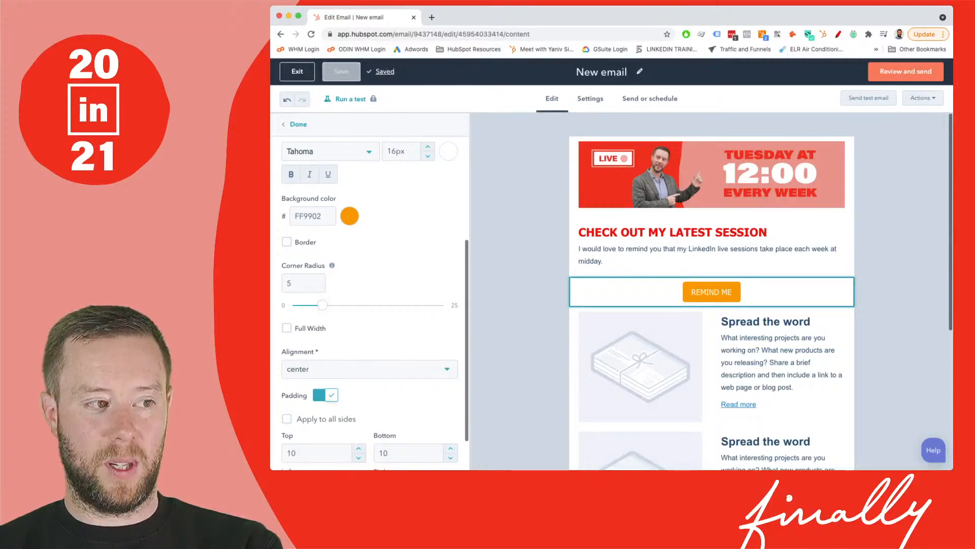
# Try a top padding of 50 on the button, and set it back to 10
pyautogui.scroll(-1, 370, 303)
pyautogui.scroll(-1, 370, 303)
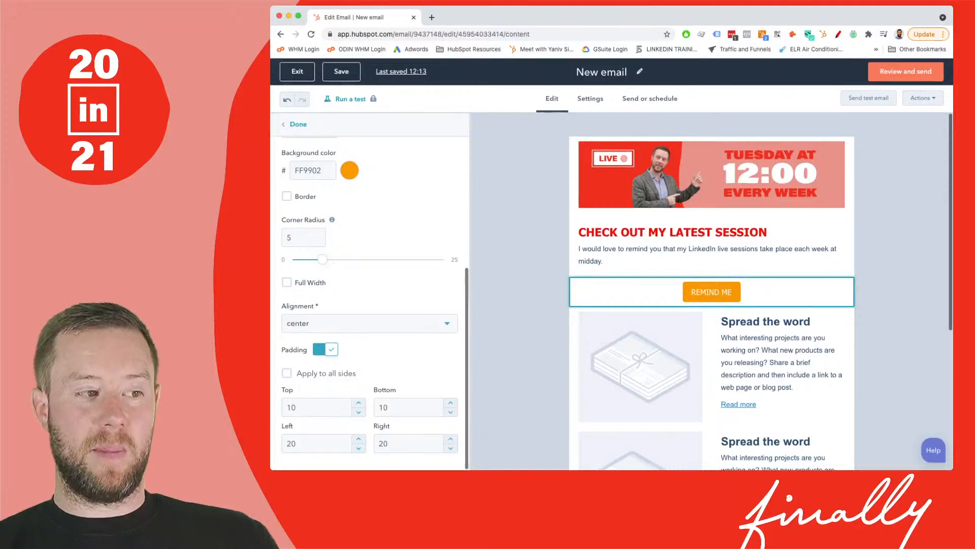
pyautogui.scroll(-1, 369, 303)
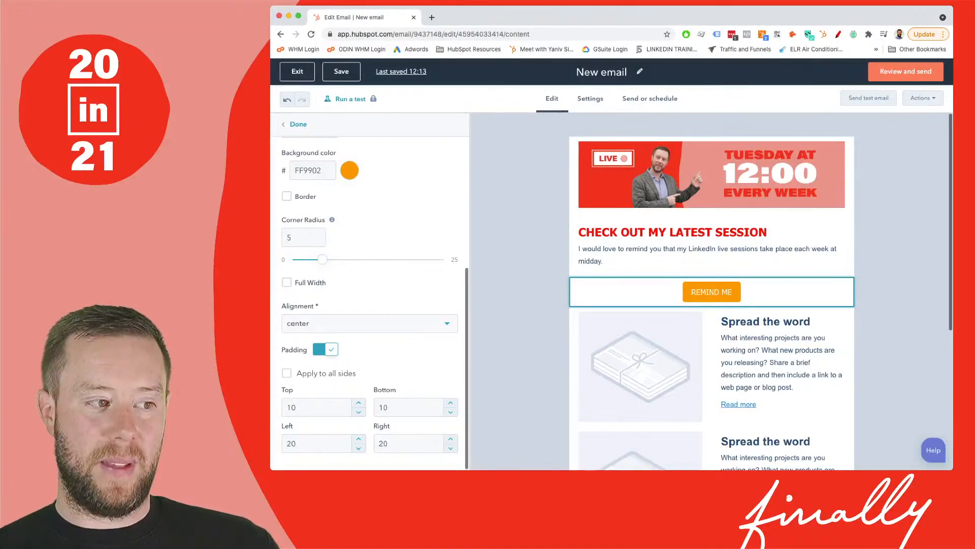
pyautogui.doubleClick(292, 408)
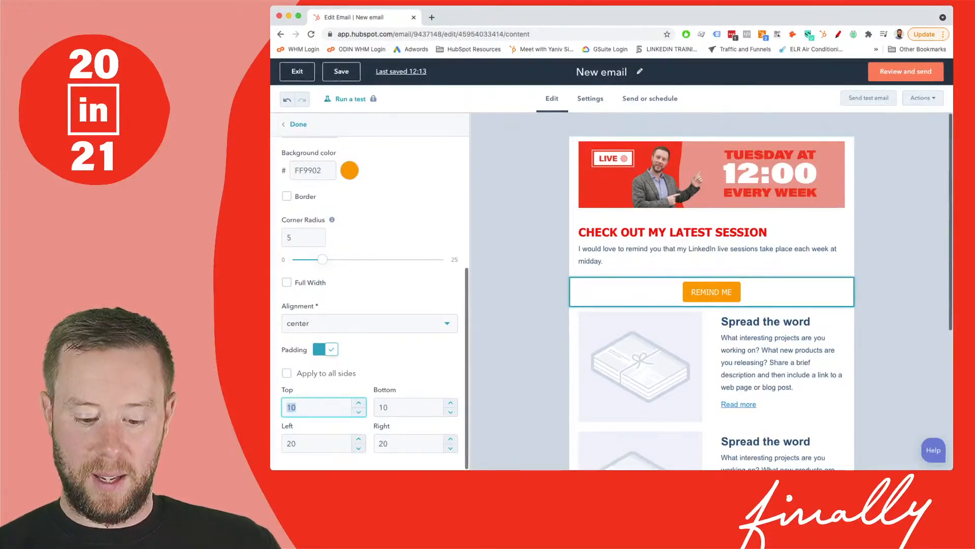
pyautogui.write('50')
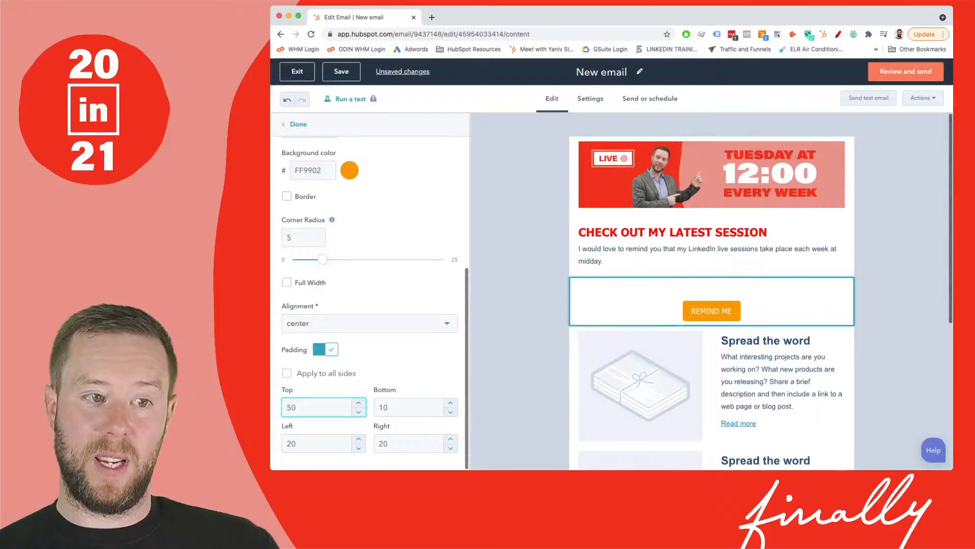
pyautogui.press('BackSpace')
pyautogui.press('BackSpace')
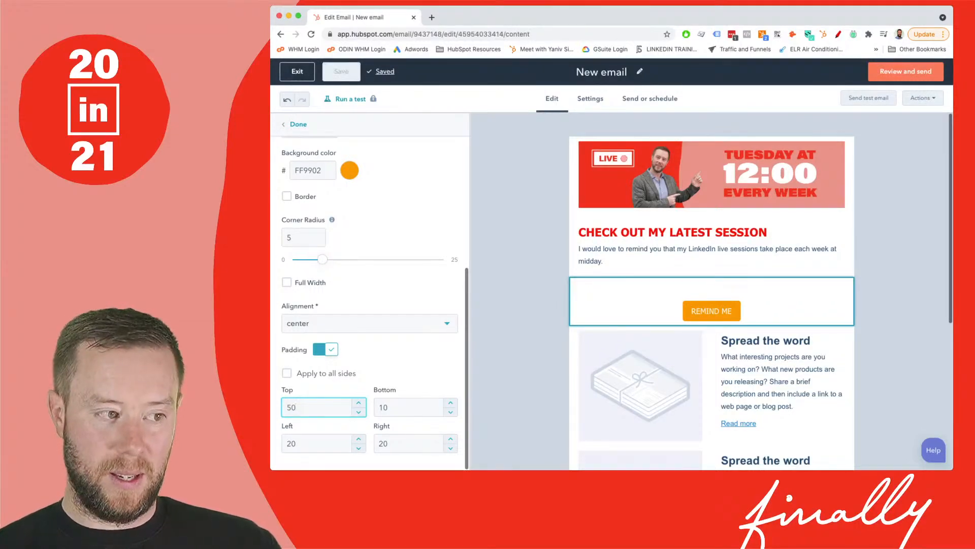
pyautogui.write('10')
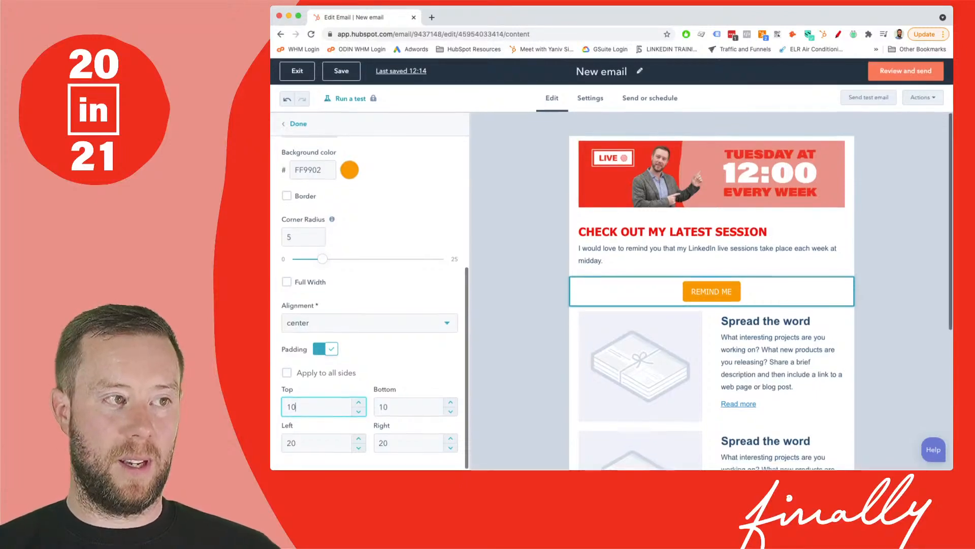
# Finish editing the button and remove the "Spread the word" layouts and the newsletter sharing invitation below it
pyautogui.click(299, 124)
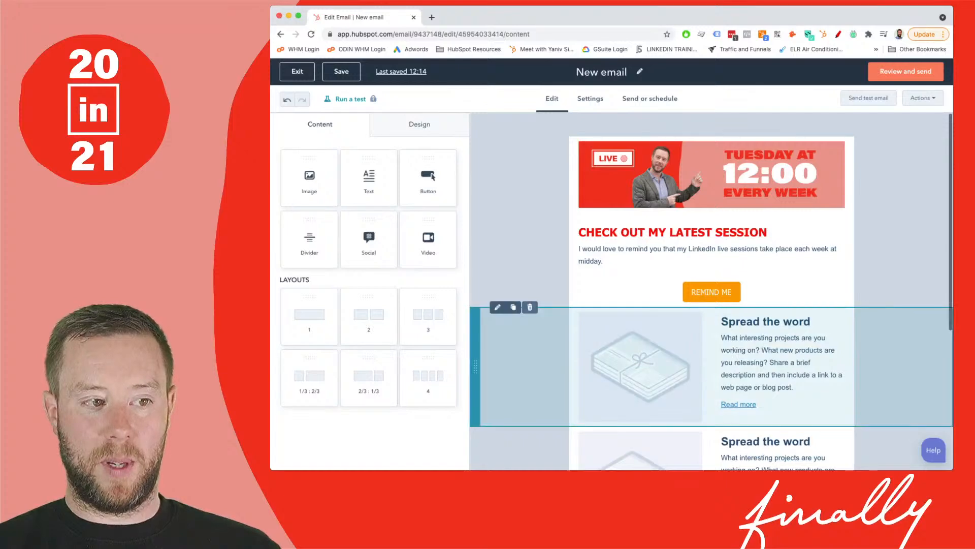
pyautogui.click(529, 307)
pyautogui.click(529, 307)
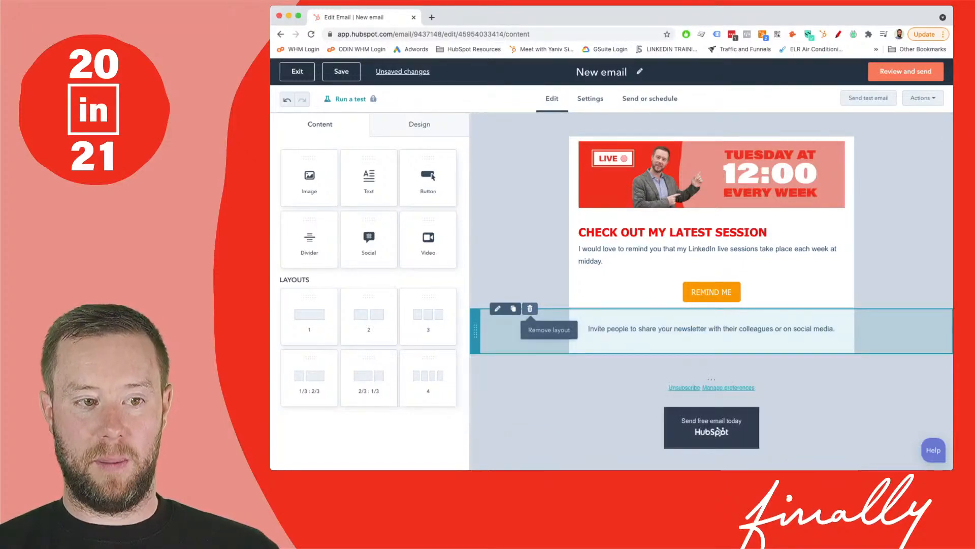
pyautogui.click(530, 308)
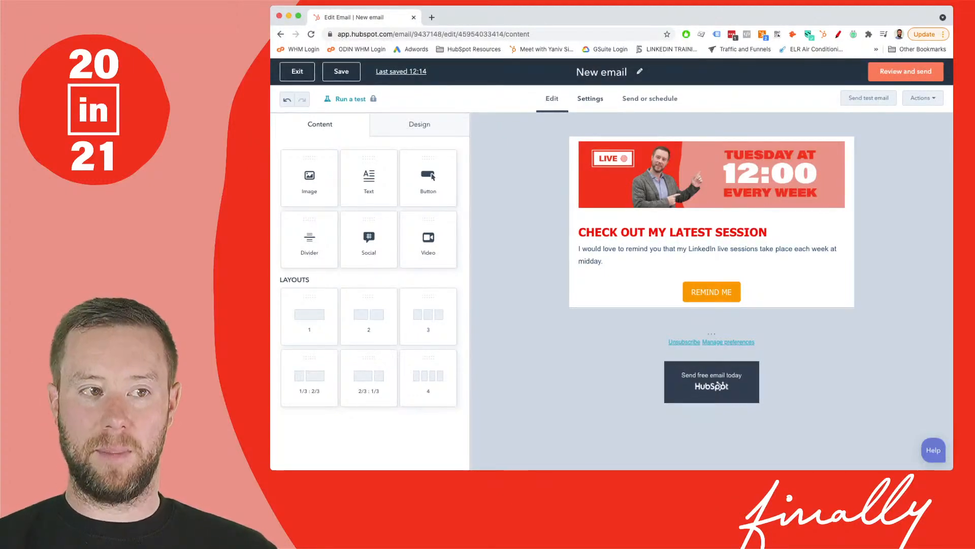
# Open the email settings and review the available options for the from name and from address
pyautogui.click(590, 99)
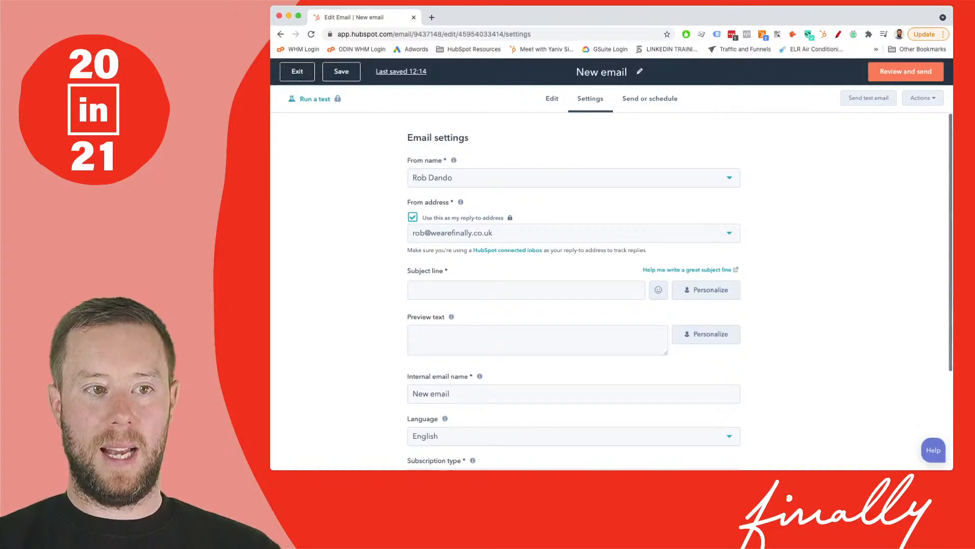
pyautogui.scroll(-2, 609, 290)
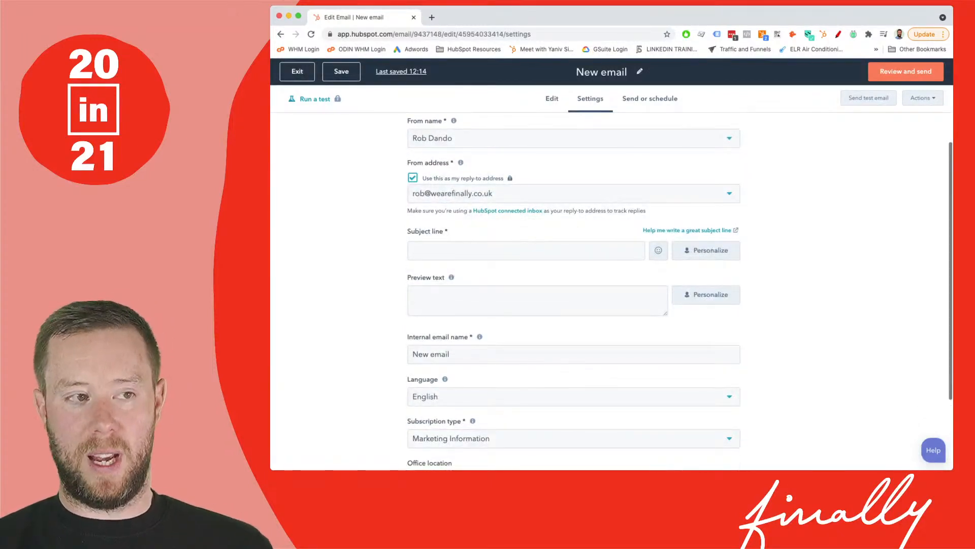
pyautogui.scroll(2, 574, 290)
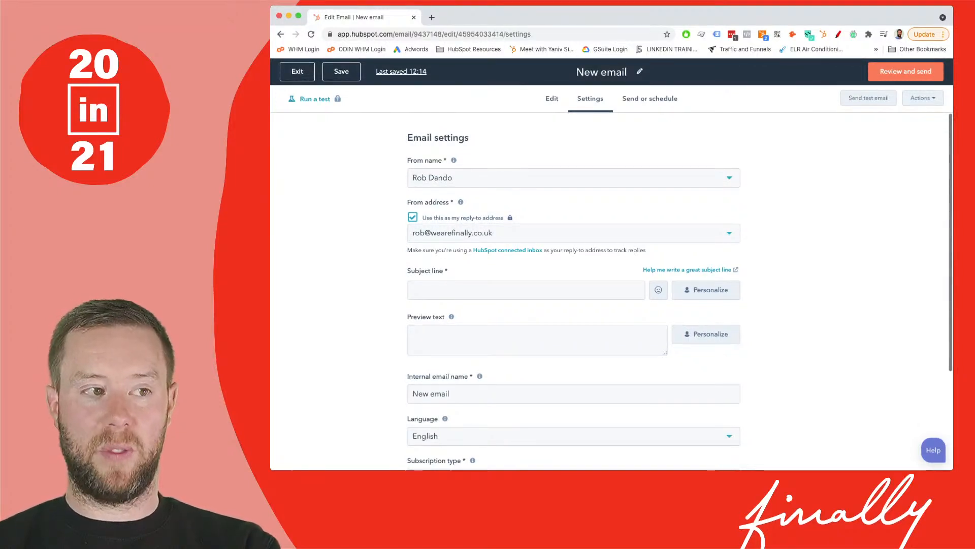
pyautogui.click(653, 177)
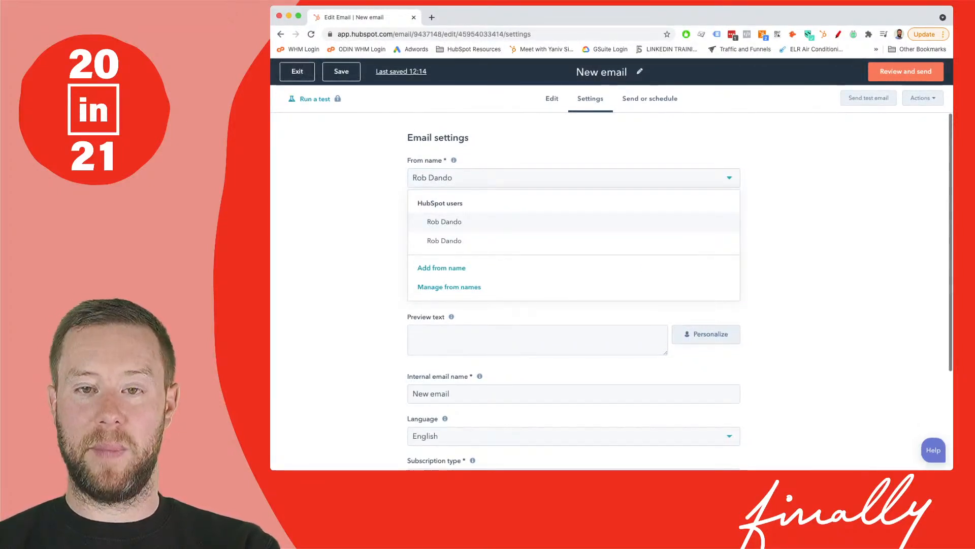
pyautogui.press('Escape')
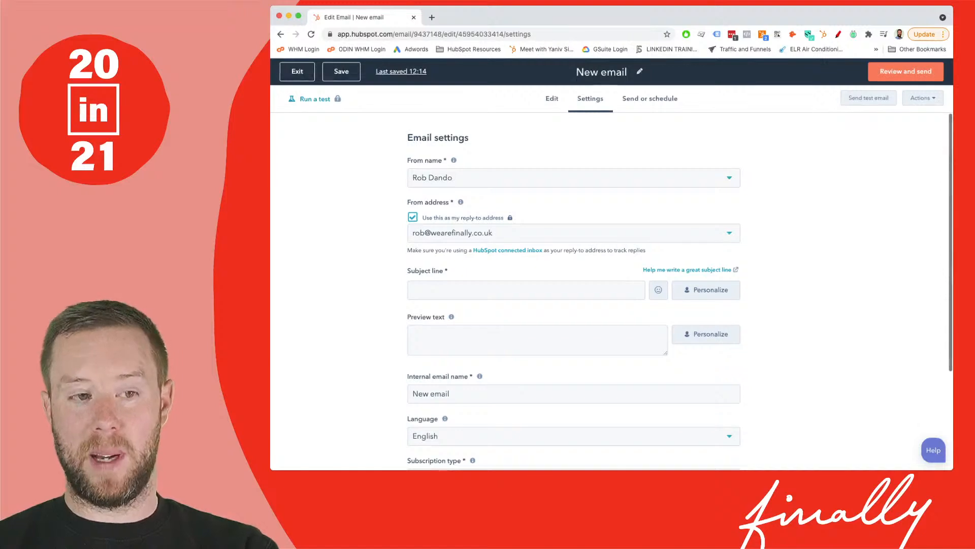
pyautogui.click(573, 233)
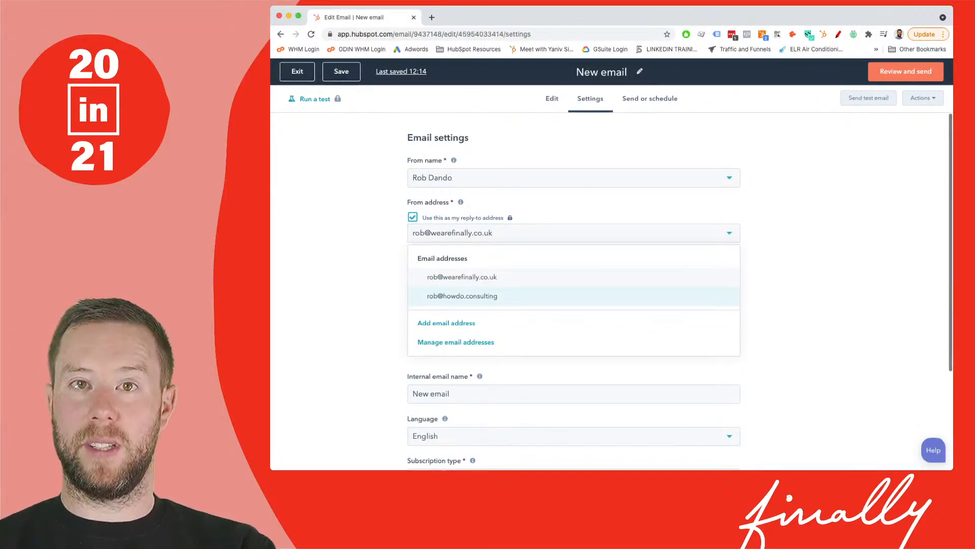
pyautogui.press('Escape')
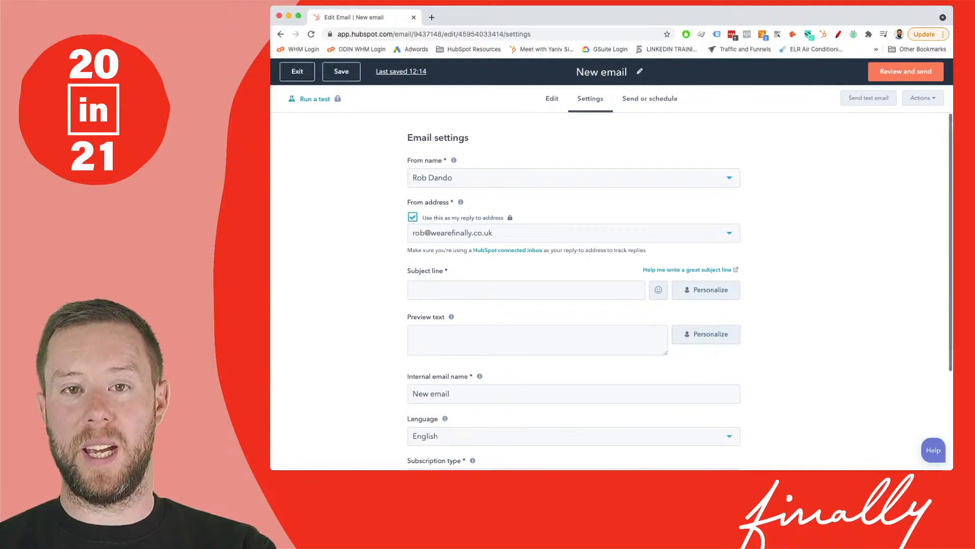
# Enter "Reminder of great free training sessions" as the email's subject line
pyautogui.click(527, 290)
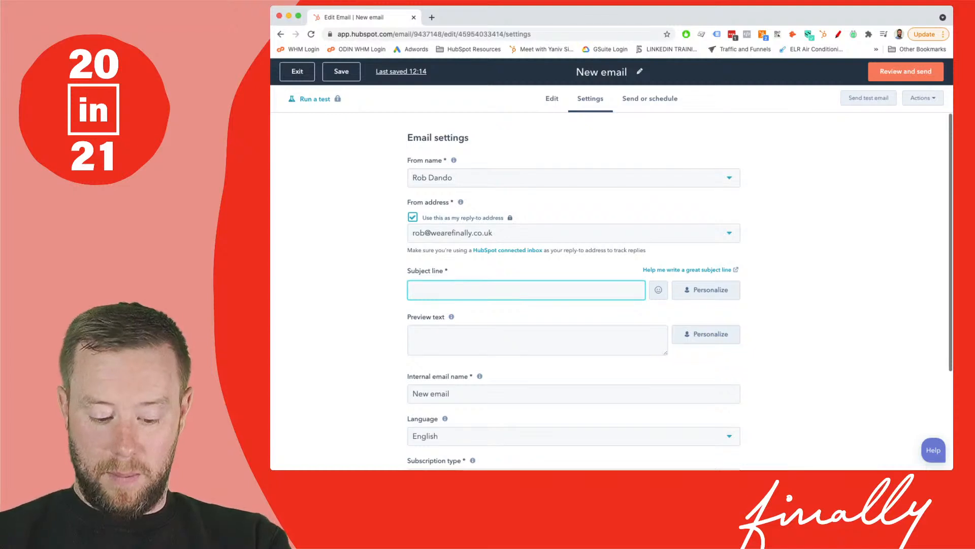
pyautogui.write('Rem')
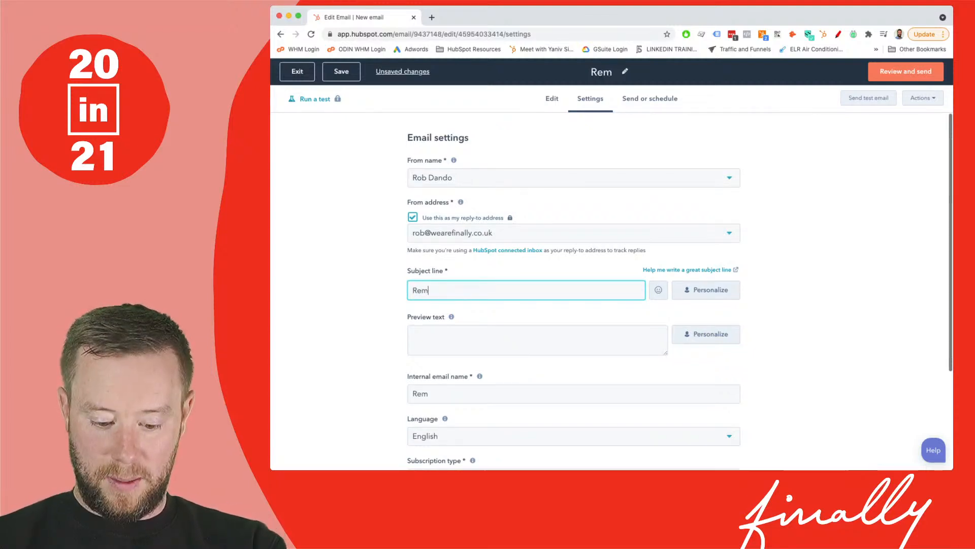
pyautogui.write('inder of')
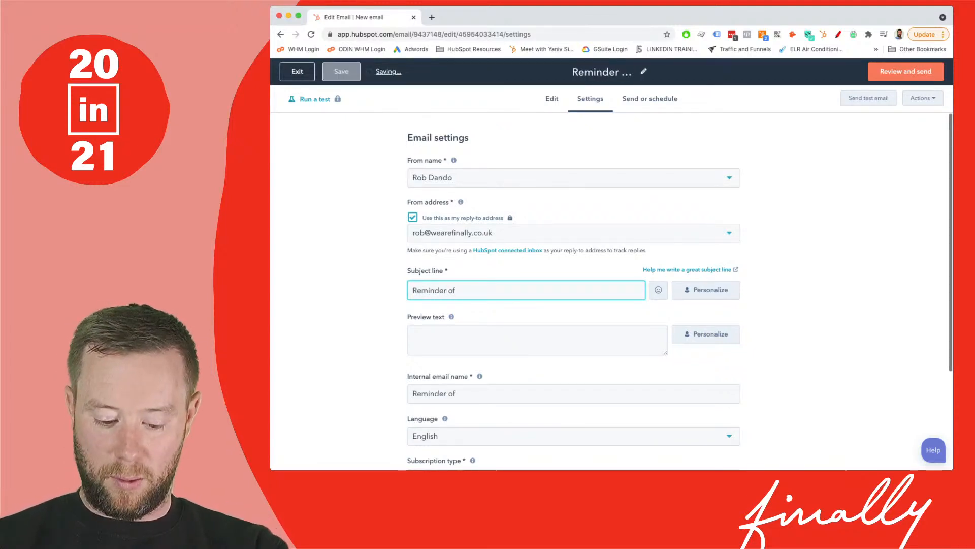
pyautogui.write(' great free ')
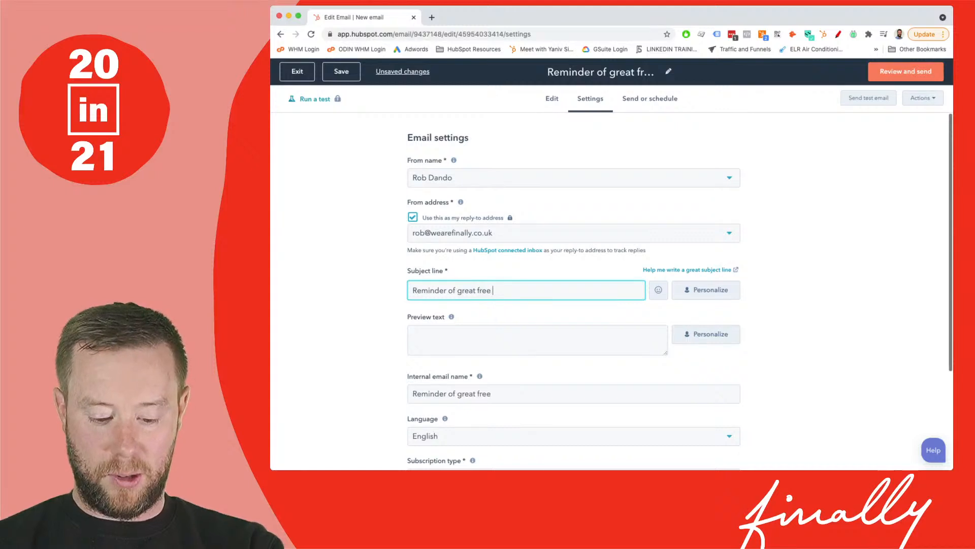
pyautogui.write('trainig')
pyautogui.press('BackSpace')
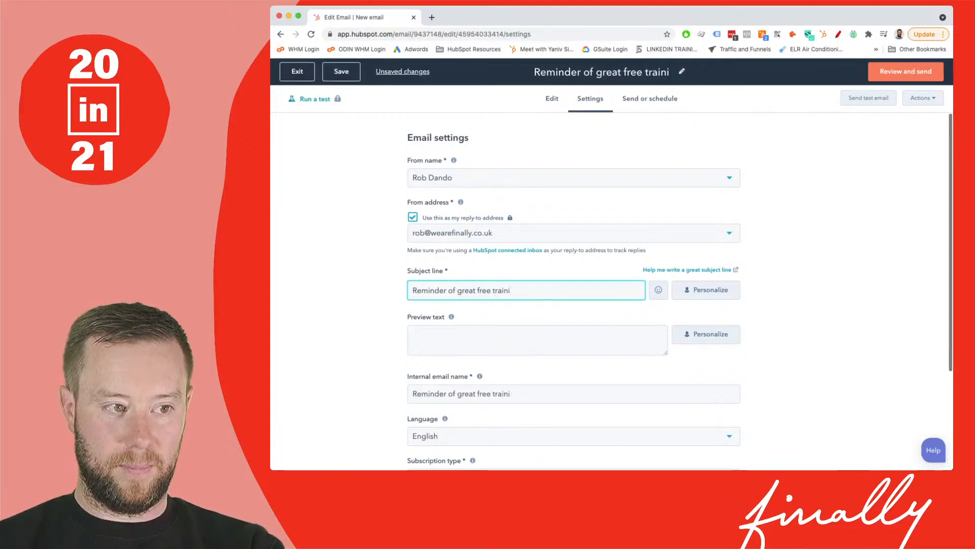
pyautogui.write('n')
pyautogui.write('g sessions')
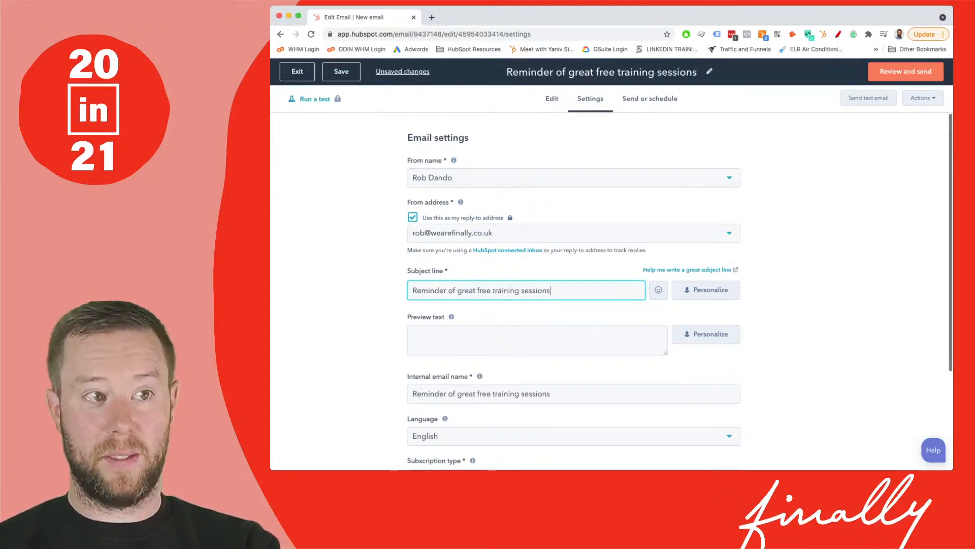
# Enter "An email to remind you to watch some great free training" as the preview text
pyautogui.press('Tab')
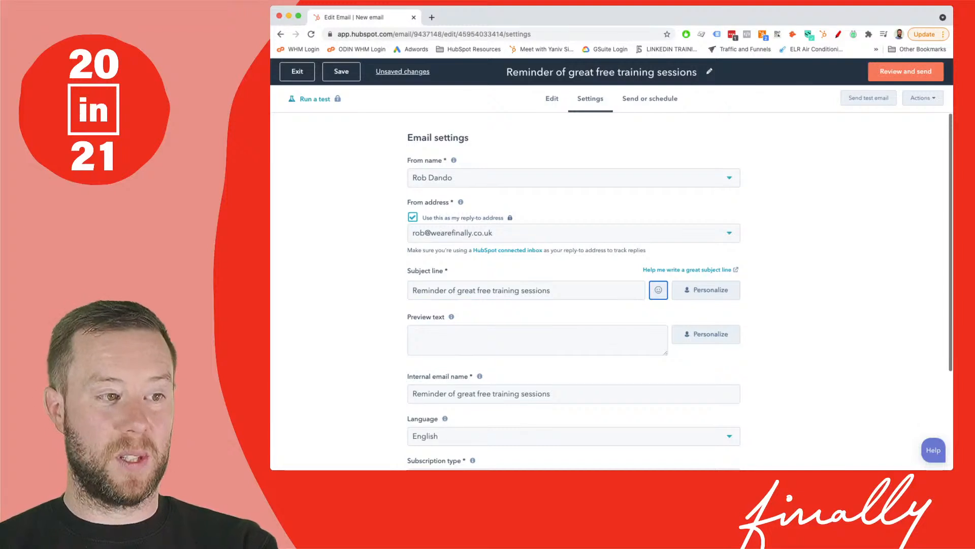
pyautogui.press('Tab')
pyautogui.press('Tab')
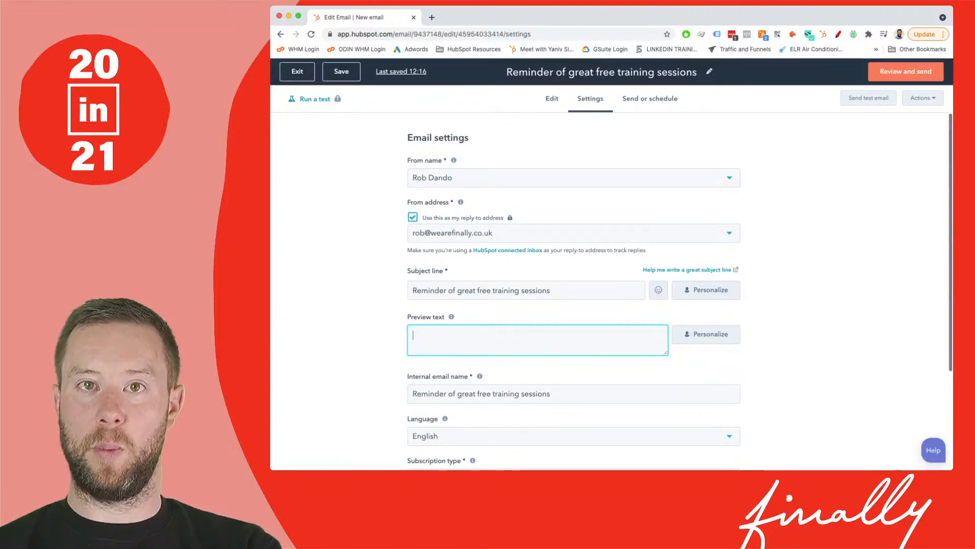
pyautogui.write('An email to ')
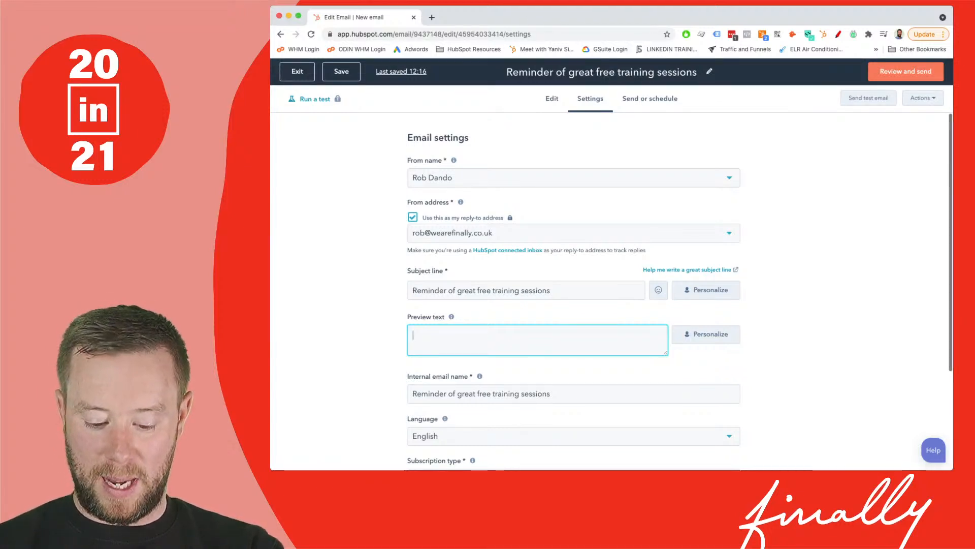
pyautogui.write('r')
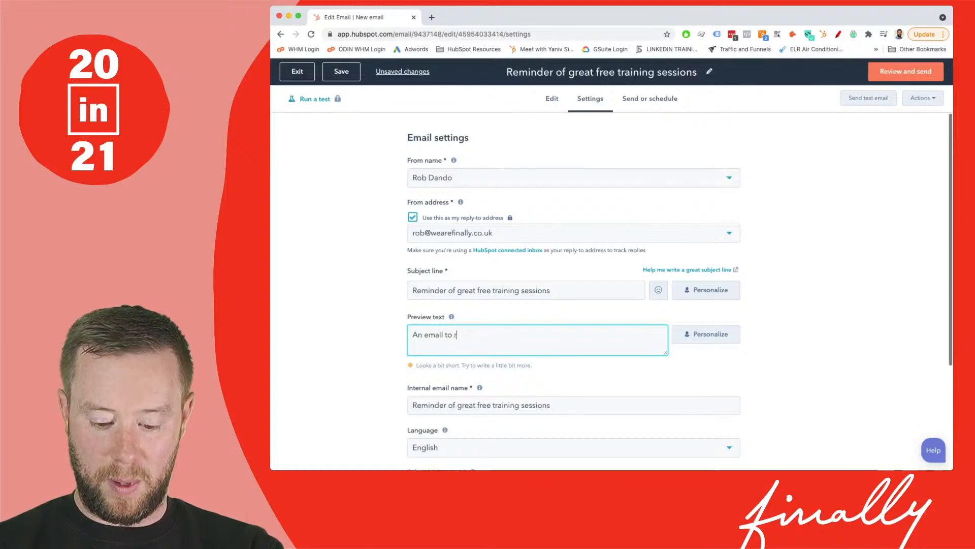
pyautogui.write('emind you to watc')
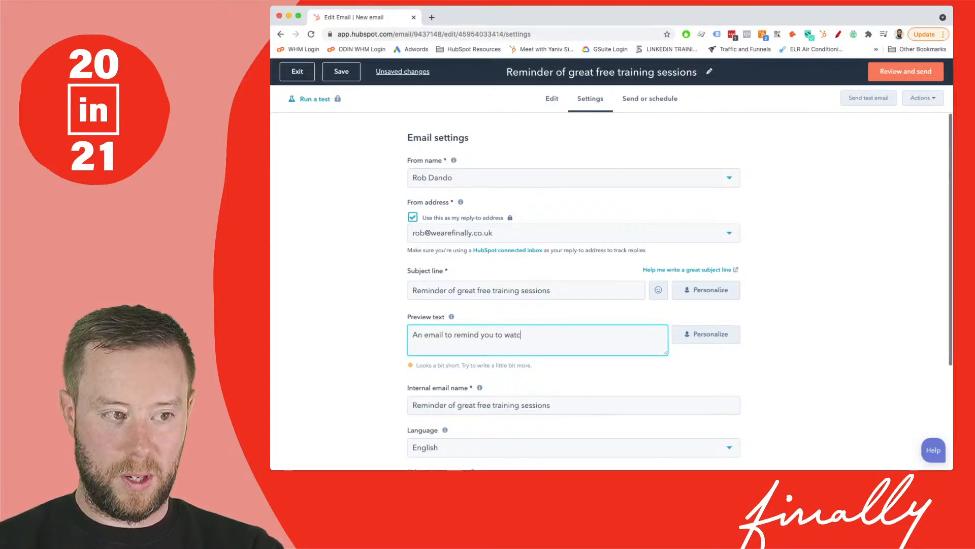
pyautogui.write('h some gre')
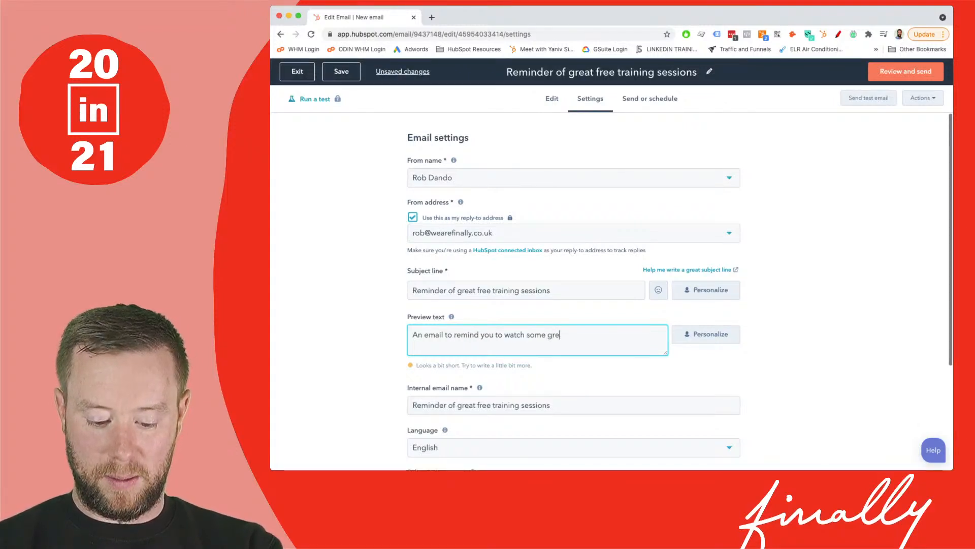
pyautogui.write('at free training')
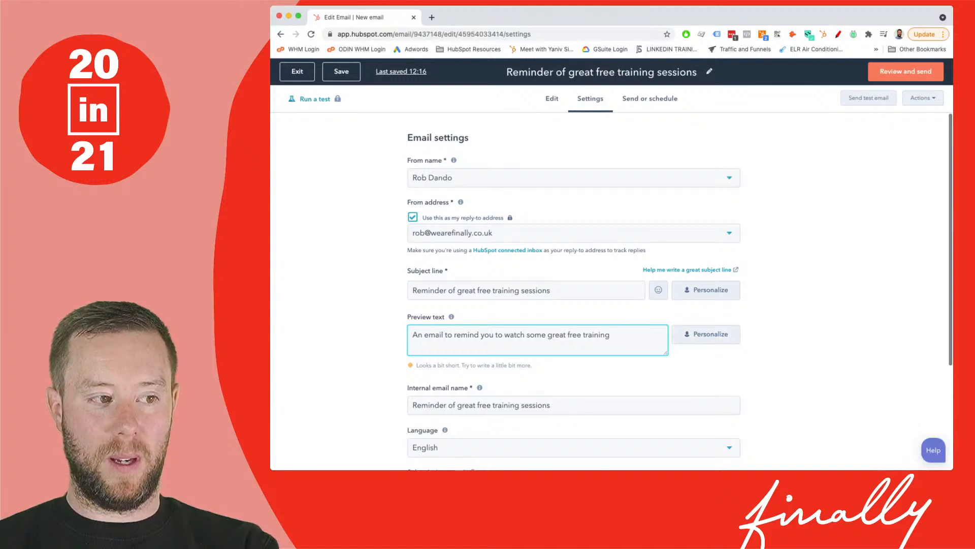
# Replace the opening word "An" of the preview text with "Hey"
pyautogui.doubleClick(418, 335)
pyautogui.write('het')
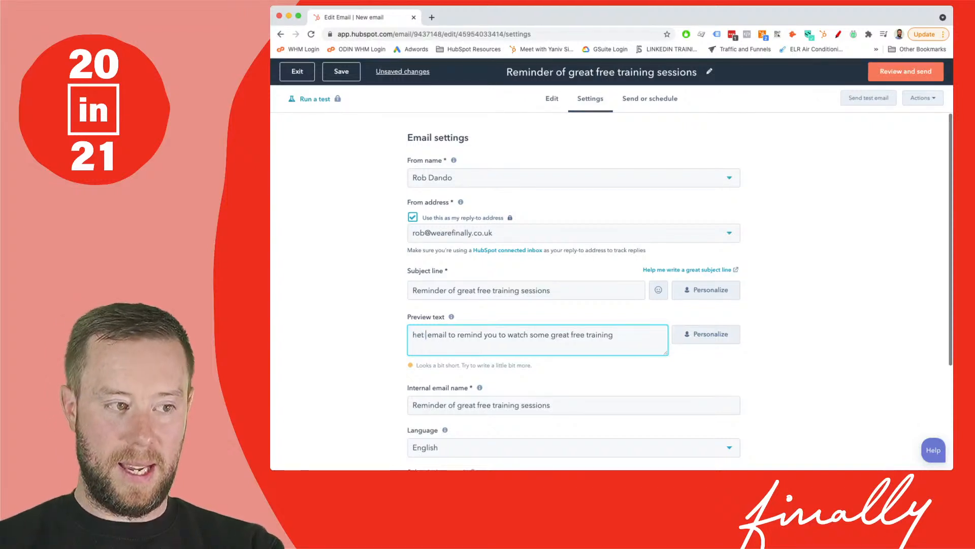
pyautogui.press('BackSpace')
pyautogui.press('BackSpace')
pyautogui.press('BackSpace')
pyautogui.press('BackSpace')
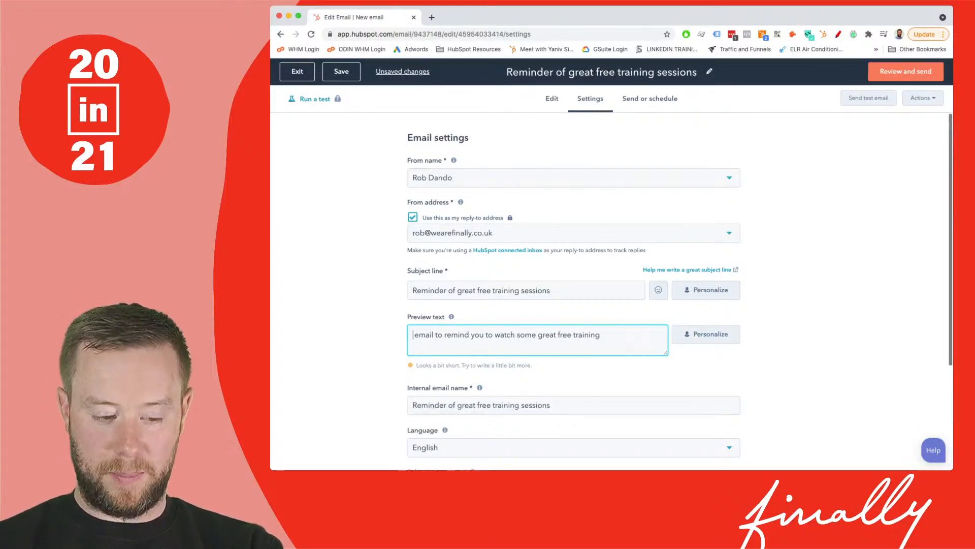
pyautogui.write('Hey')
# Insert a contact First name personalization token after "Hey" in the preview text, with "there" as its default value
pyautogui.click(706, 335)
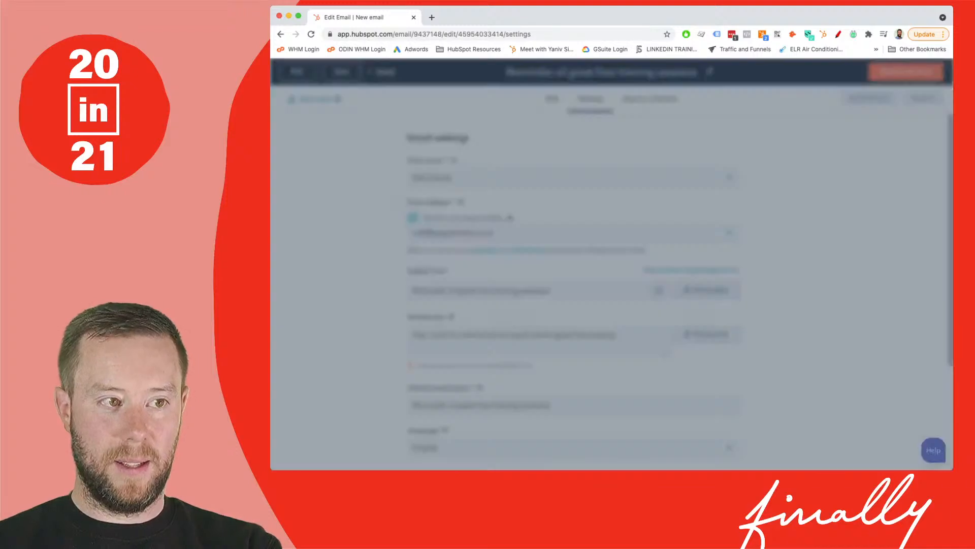
pyautogui.click(612, 199)
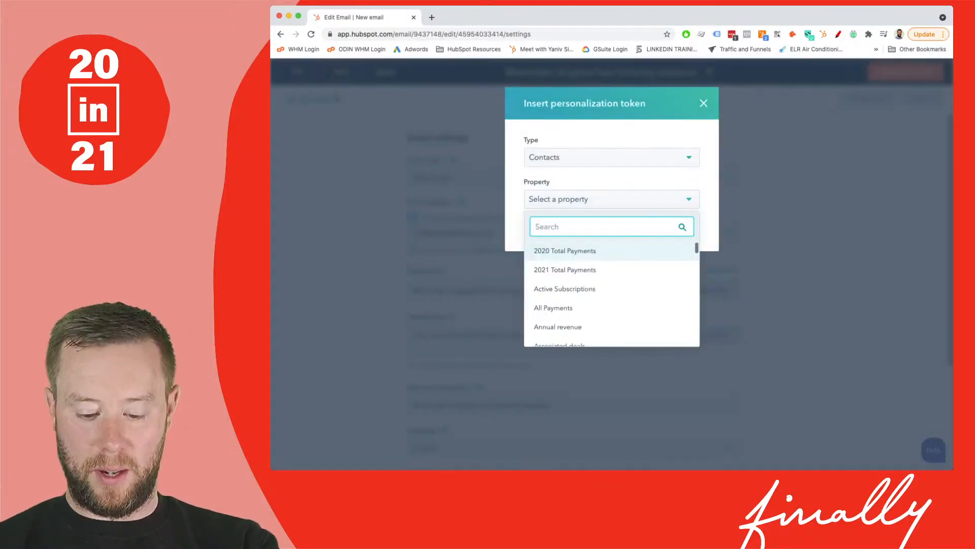
pyautogui.write('firs')
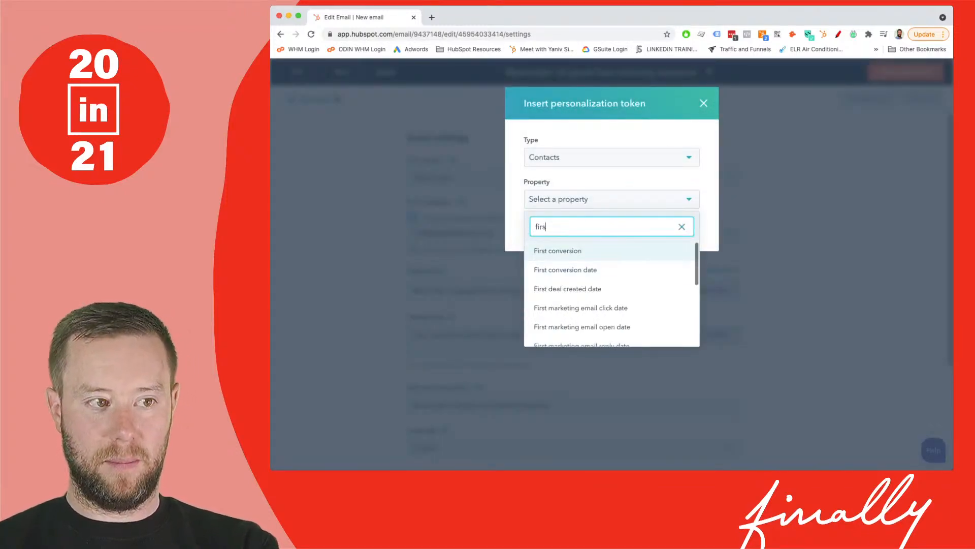
pyautogui.write('t n')
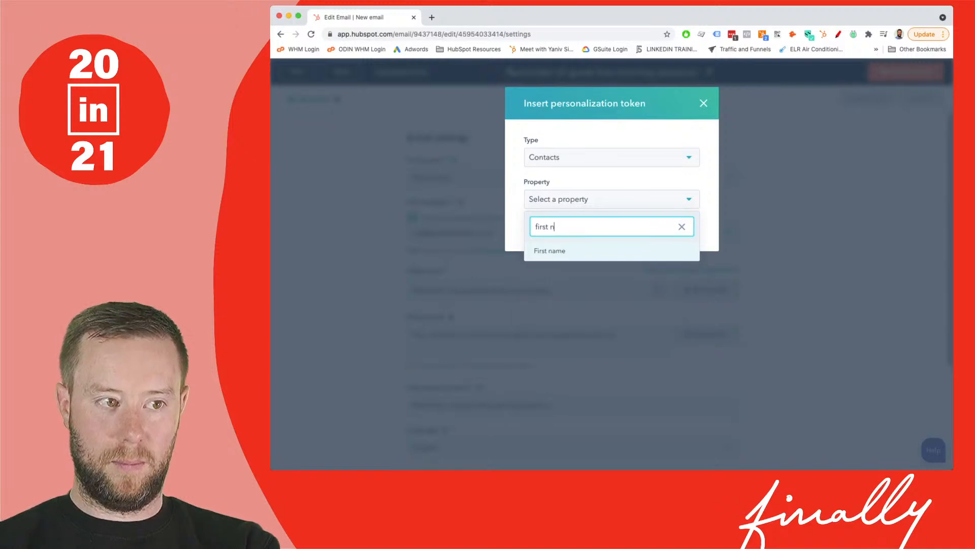
pyautogui.press('Return')
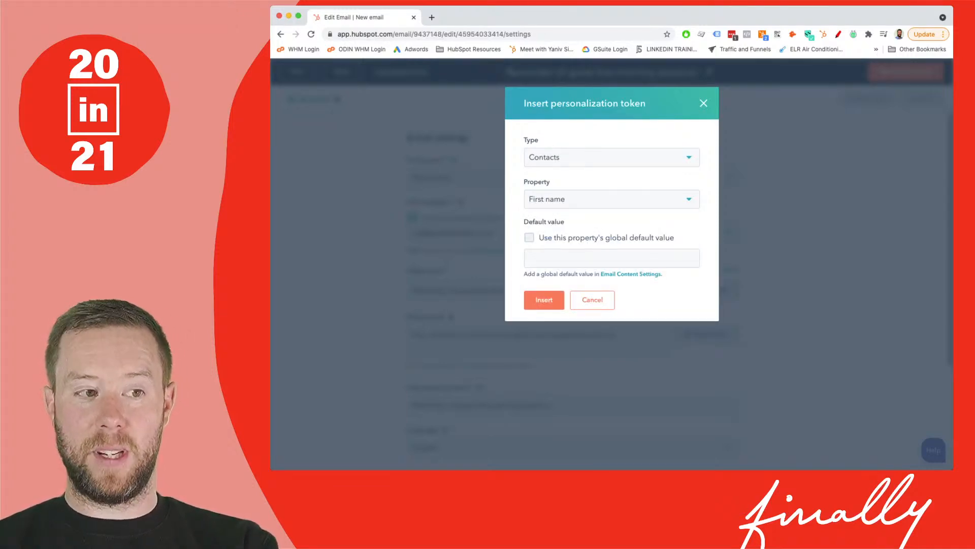
pyautogui.click(530, 238)
pyautogui.click(530, 238)
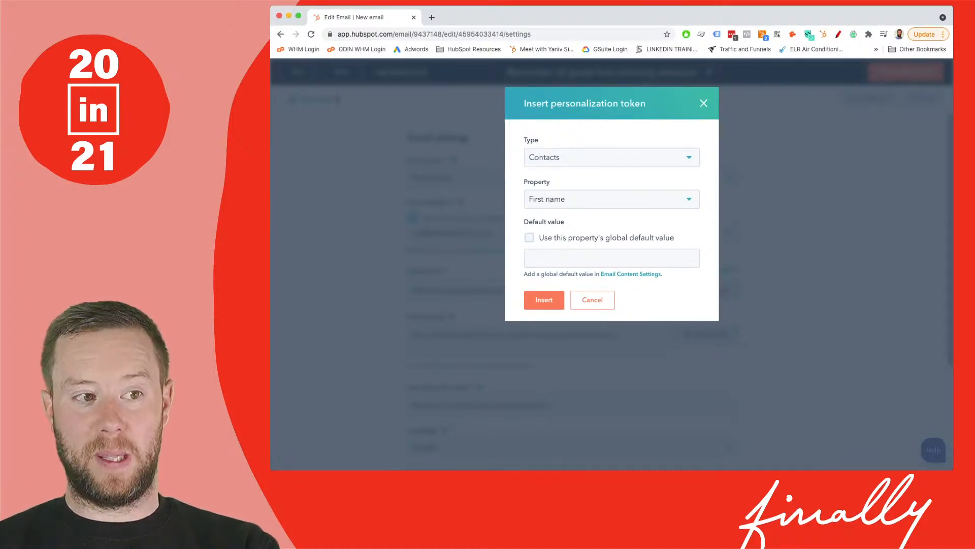
pyautogui.click(569, 258)
pyautogui.write('there") }} email to')
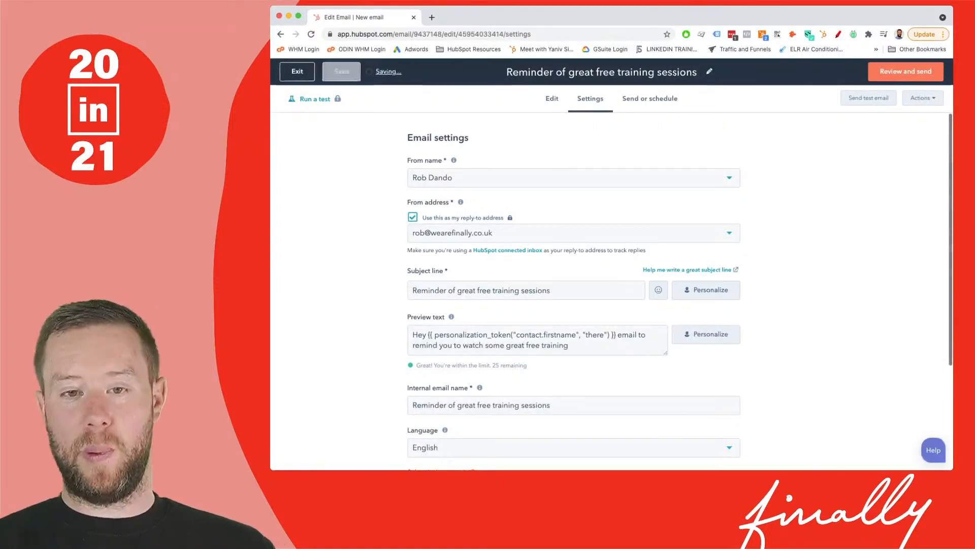
# Add "this is an" between the personalization token and "email to remind you" in the preview text
pyautogui.click(616, 335)
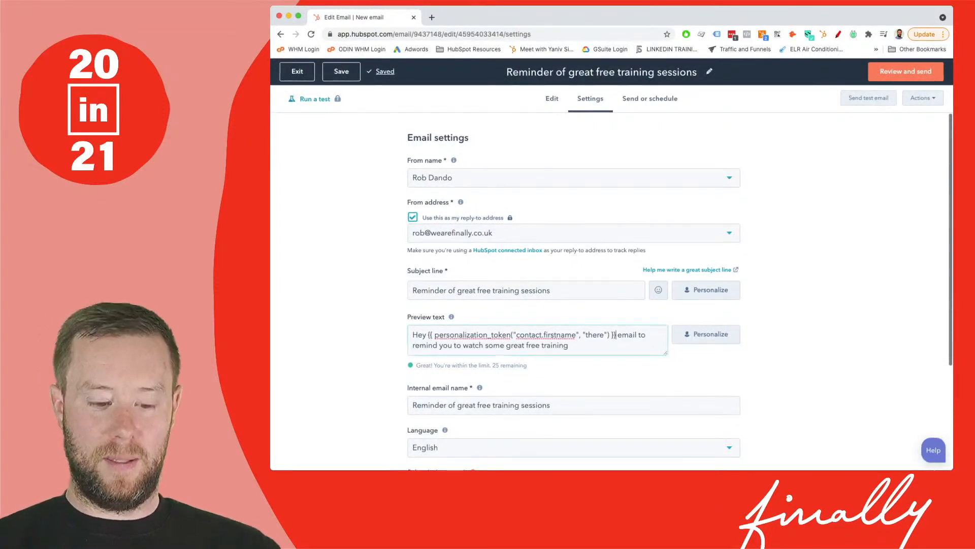
pyautogui.write('th')
pyautogui.press('BackSpace')
pyautogui.press('BackSpace')
pyautogui.write('this is an')
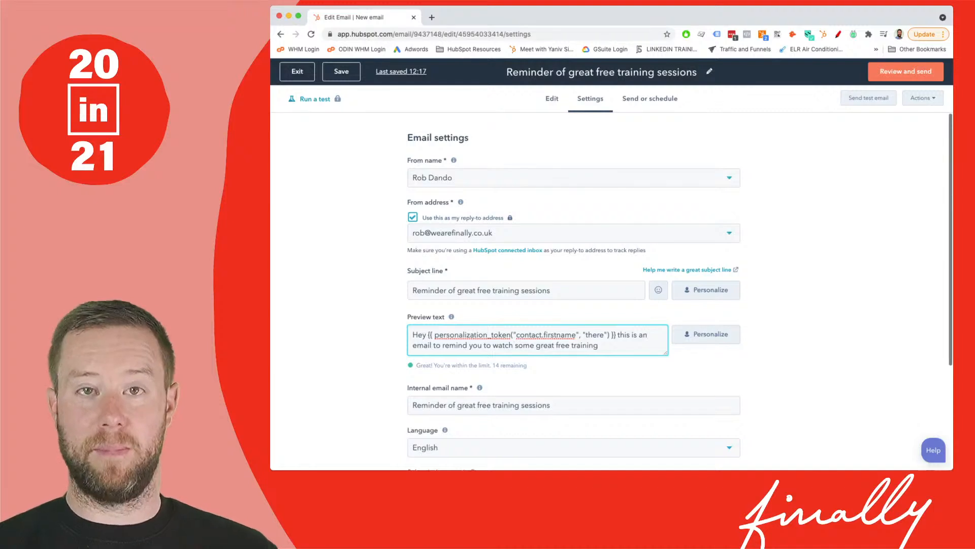
# Change the internal email name to "20in21 Demo Email 1"
pyautogui.scroll(-1, 612, 292)
pyautogui.scroll(1, 612, 291)
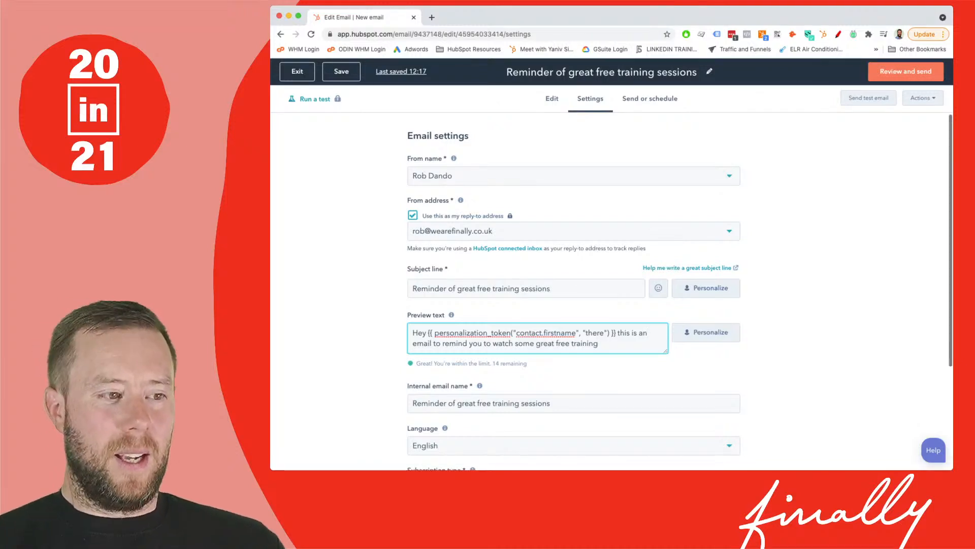
pyautogui.scroll(-3, 574, 305)
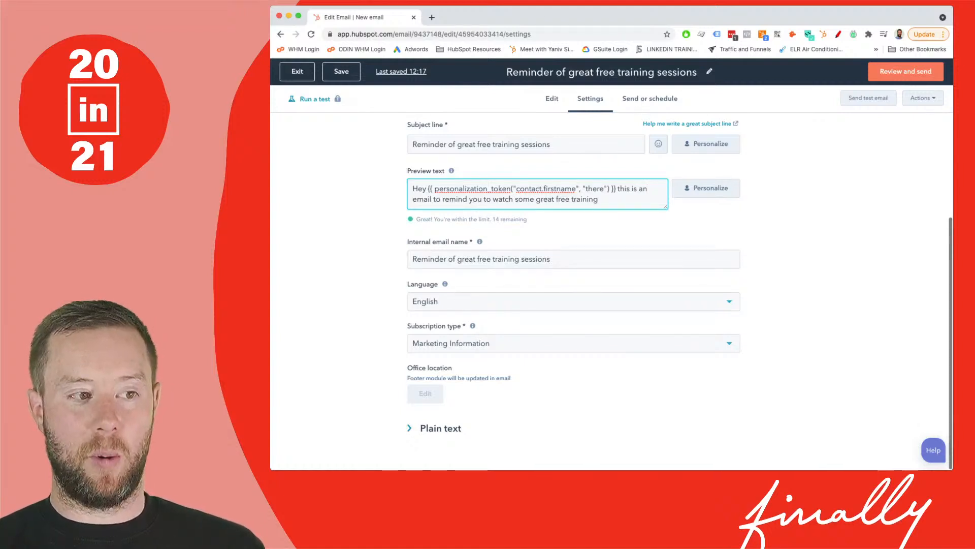
pyautogui.click(551, 259)
pyautogui.press('super+a')
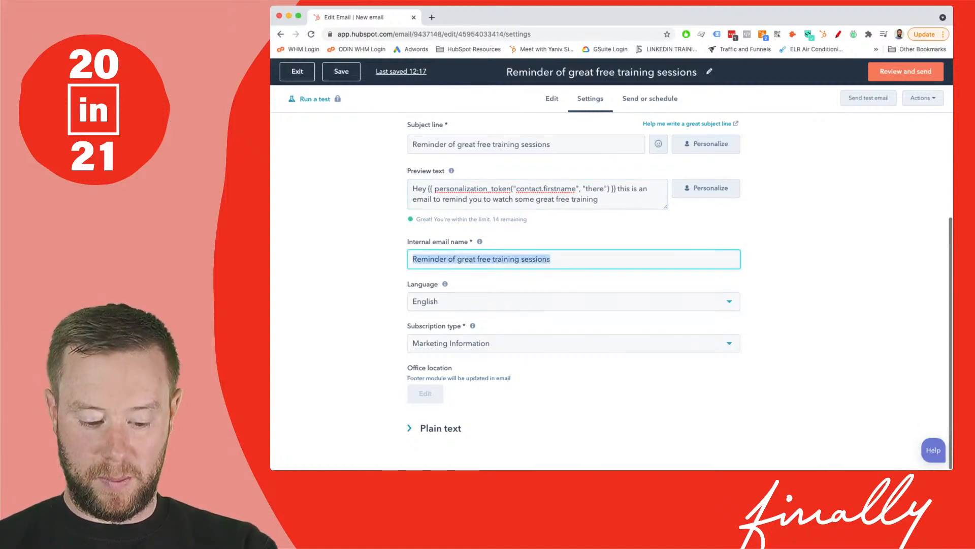
pyautogui.write('20in21 Demo Em')
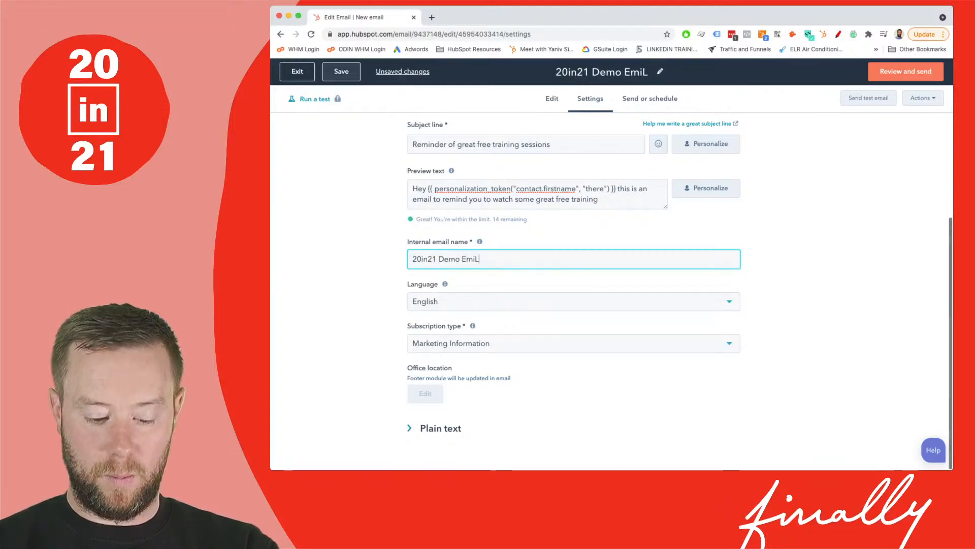
pyautogui.write('ail 1')
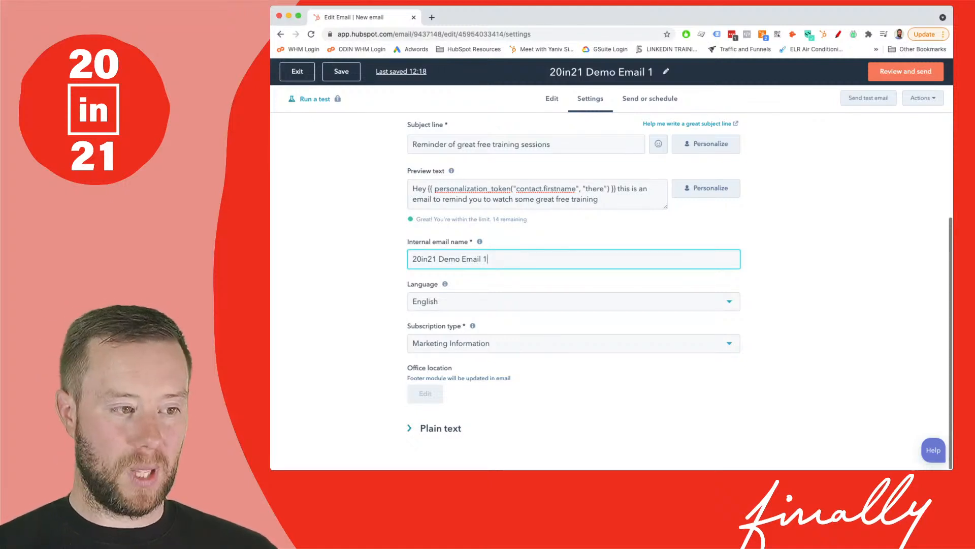
# Go to the email's send or schedule settings and choose the individual sample contact as the recipient
pyautogui.scroll(3, 574, 285)
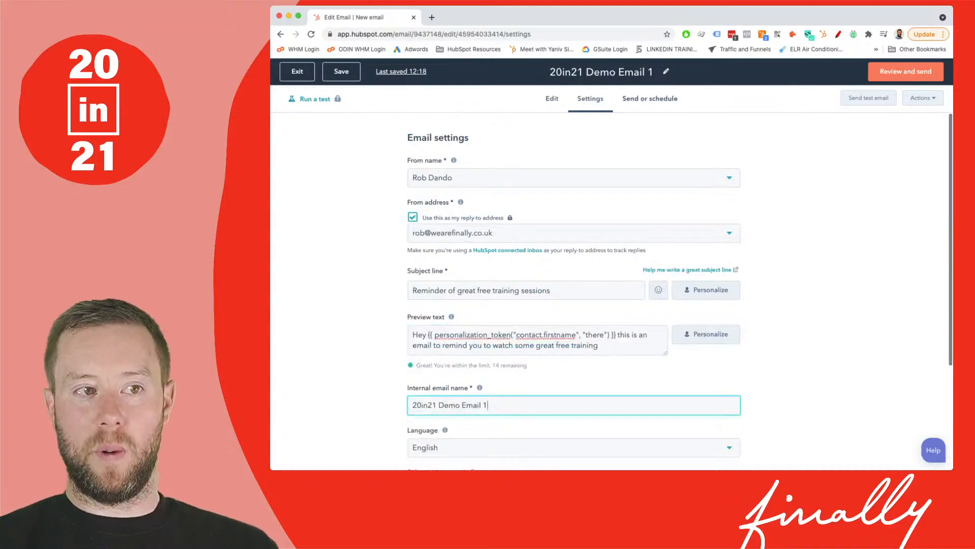
pyautogui.click(650, 99)
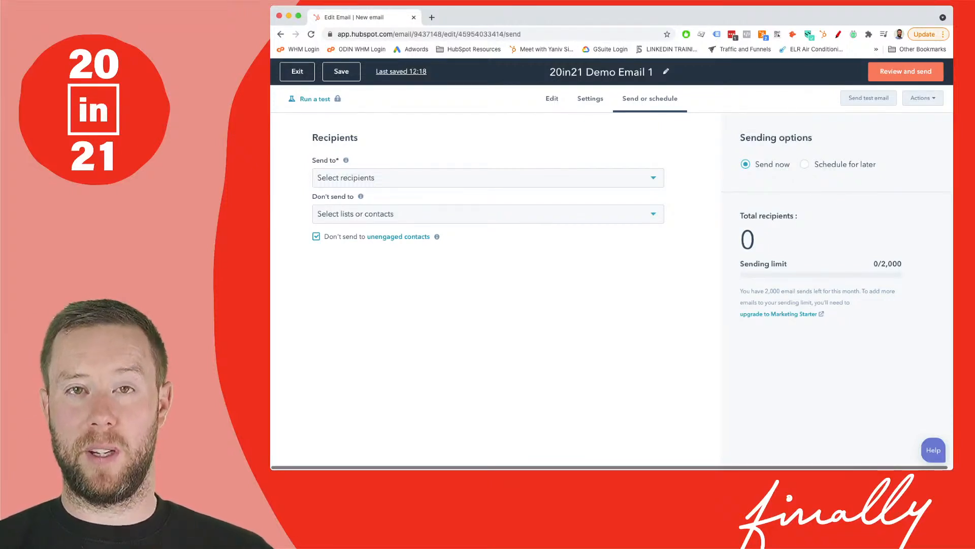
pyautogui.click(487, 178)
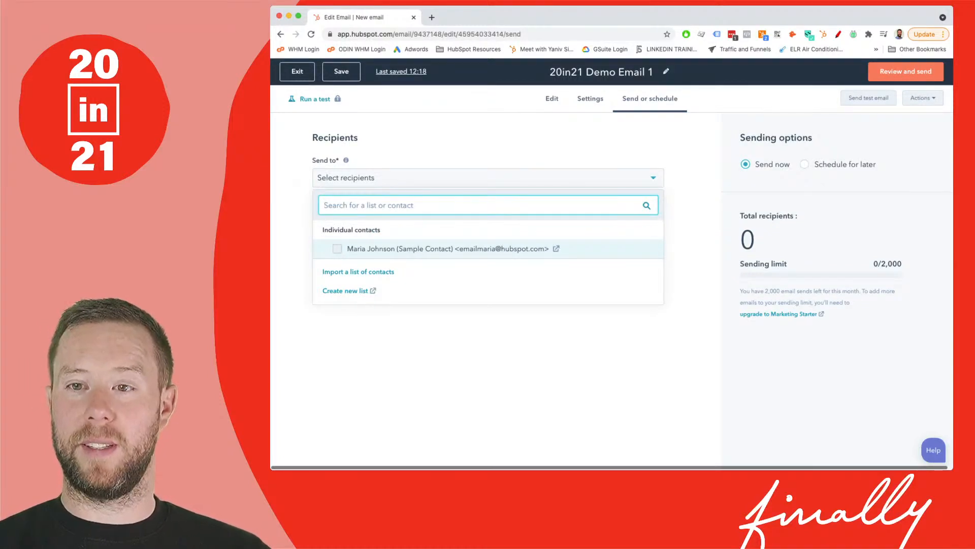
pyautogui.click(337, 249)
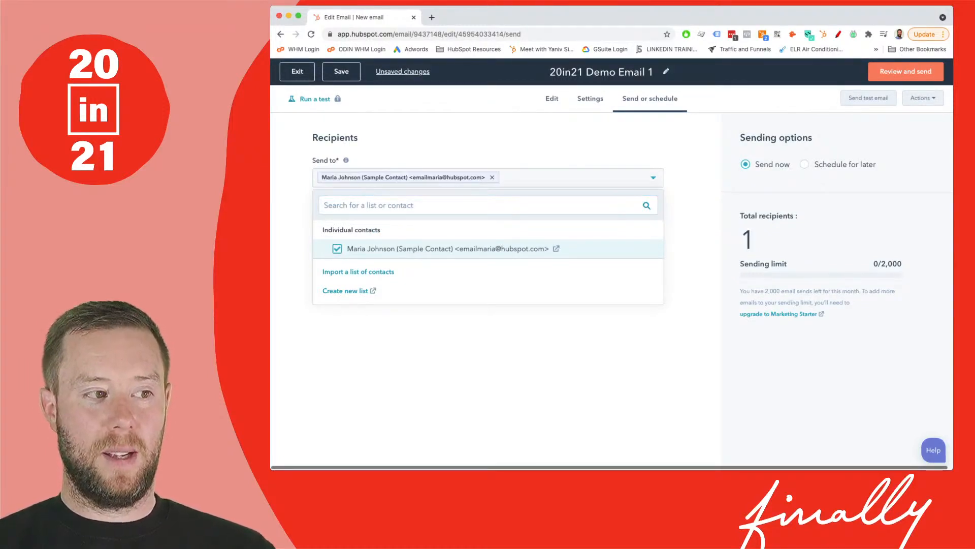
pyautogui.click(488, 366)
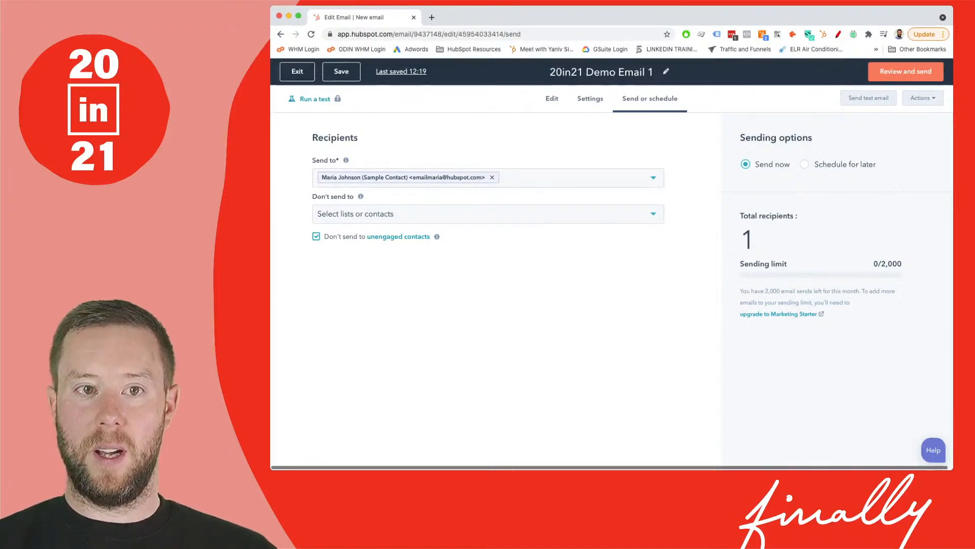
pyautogui.moveTo(906, 71)
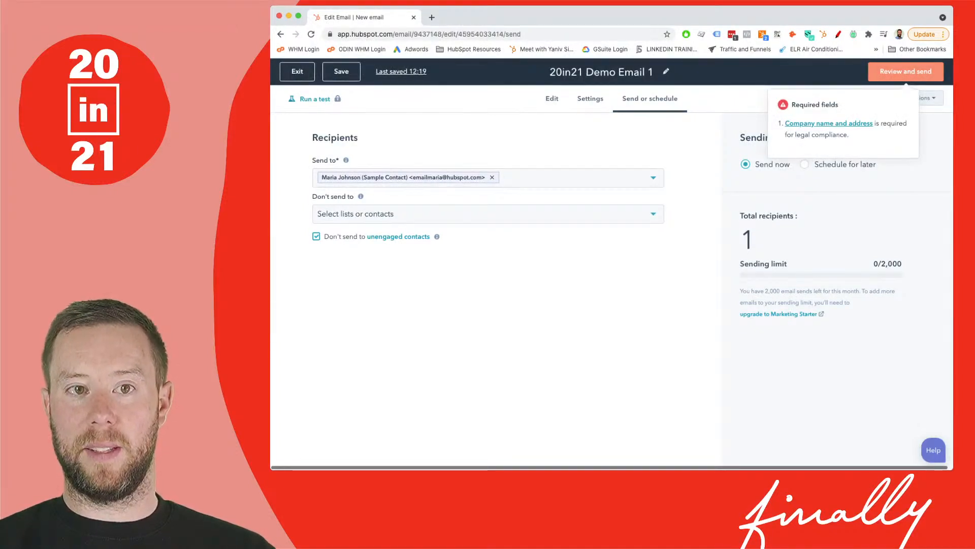
# Review the email's sending summary and open the footer details for the required company name and address
pyautogui.click(906, 72)
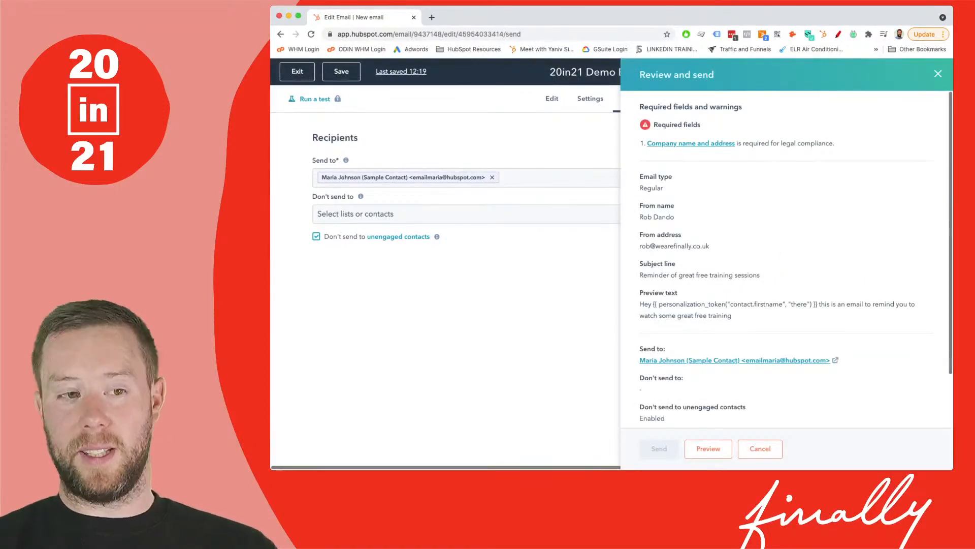
pyautogui.scroll(-3, 787, 254)
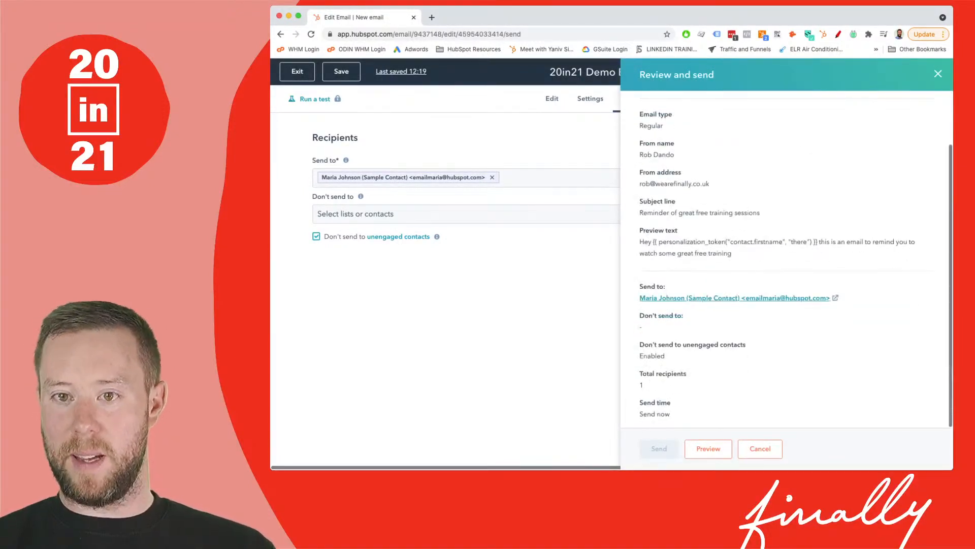
pyautogui.scroll(3, 786, 254)
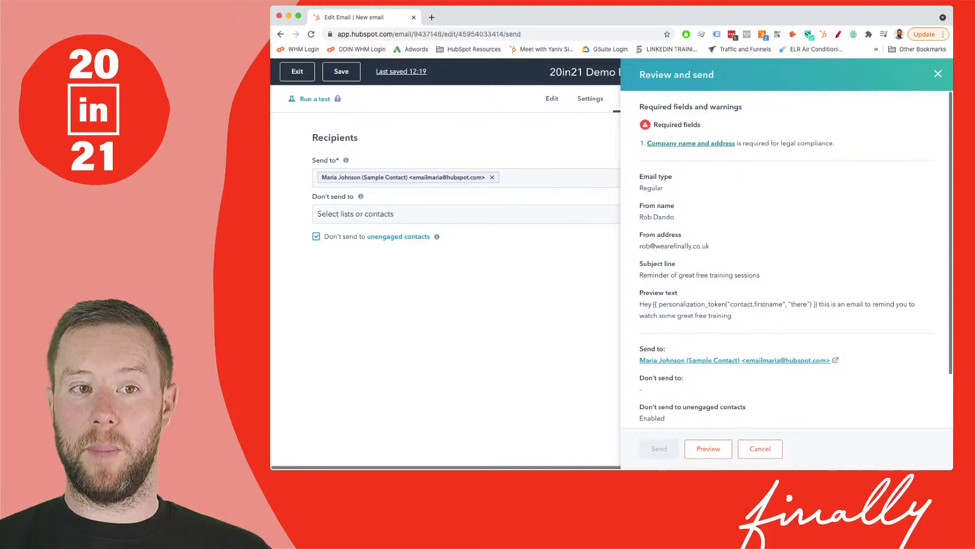
pyautogui.click(691, 143)
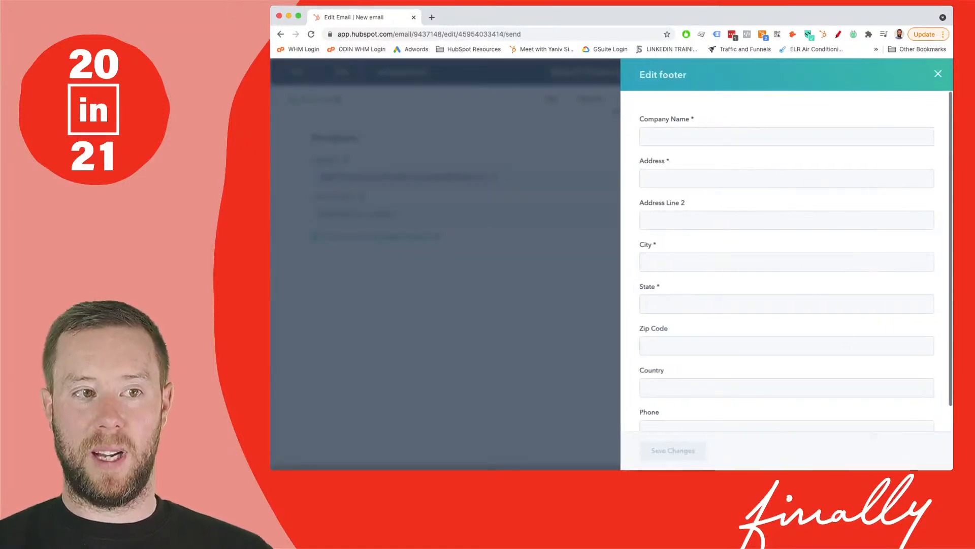
# Set the footer's company name to "Howdo Consulting"
pyautogui.write('HOwdo')
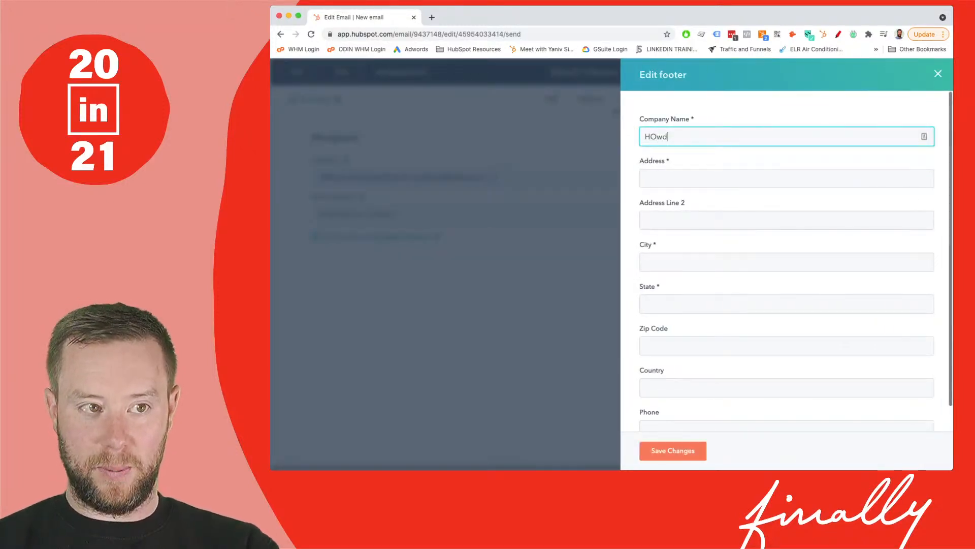
pyautogui.press('BackSpace')
pyautogui.press('BackSpace')
pyautogui.press('BackSpace')
pyautogui.press('BackSpace')
pyautogui.write('owdo Consulting')
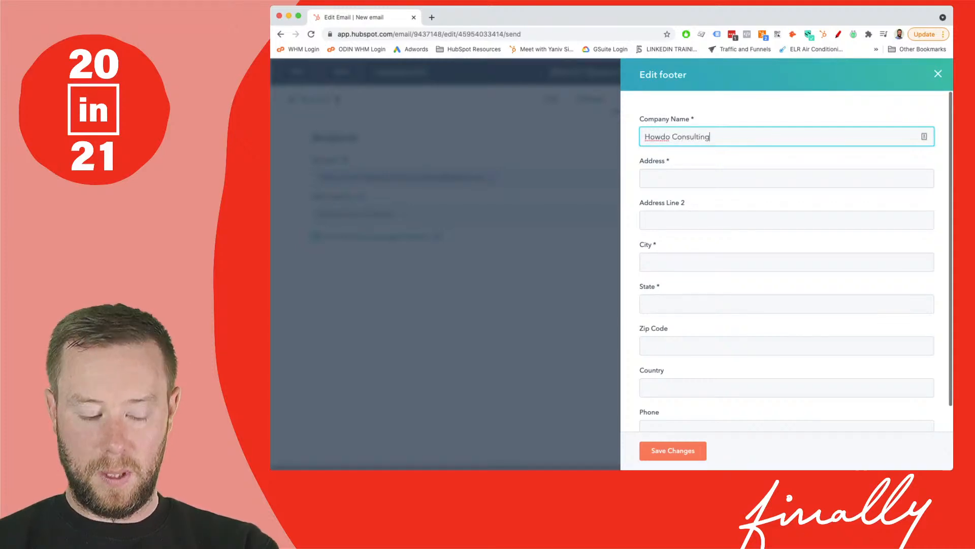
pyautogui.press('Tab')
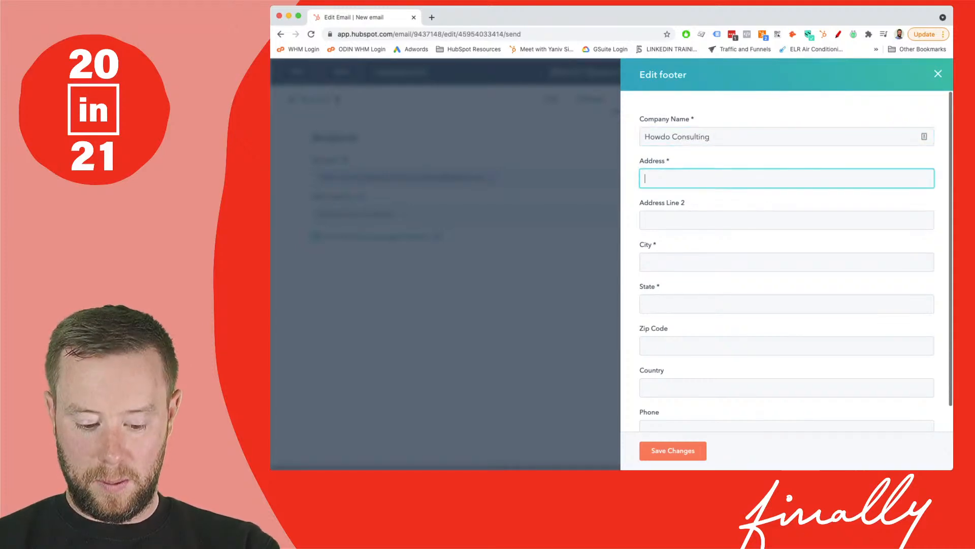
# Enter the company's street address in the first address line of the footer
pyautogui.write('21 St DUynst')
pyautogui.press('BackSpace')
pyautogui.press('BackSpace')
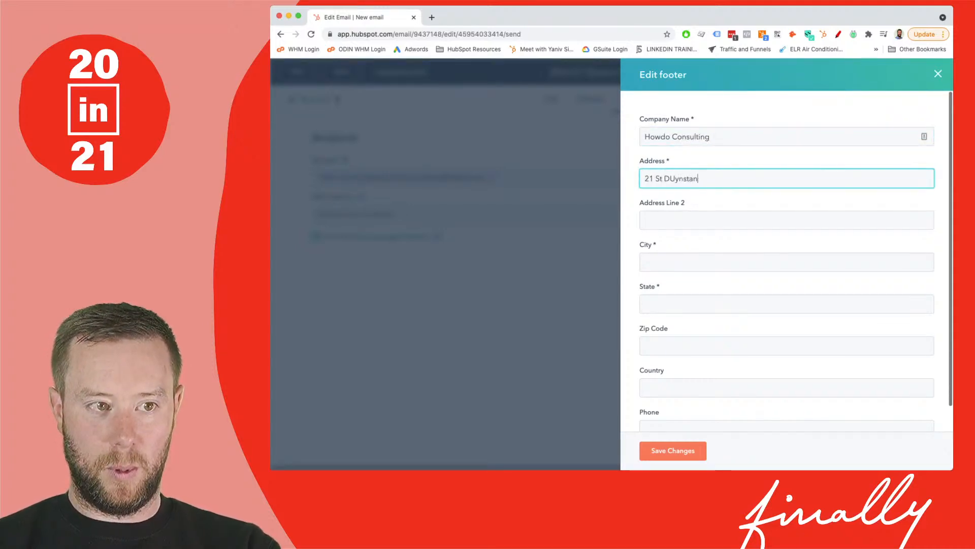
pyautogui.press('BackSpace')
pyautogui.write('unstan')
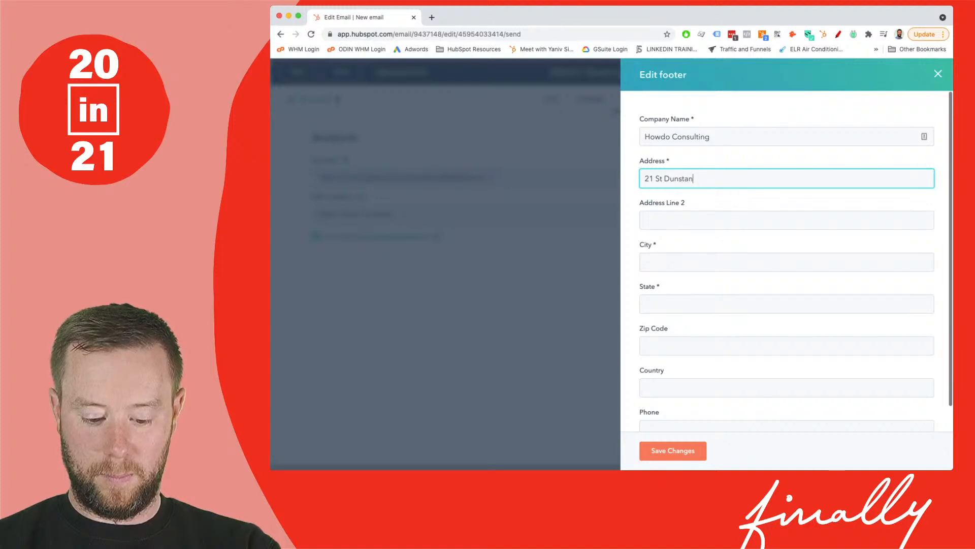
pyautogui.write('s Street')
pyautogui.press('Tab')
# Fill in the footer's city and state, leaving the second address line empty
pyautogui.press('Tab')
pyautogui.write('C')
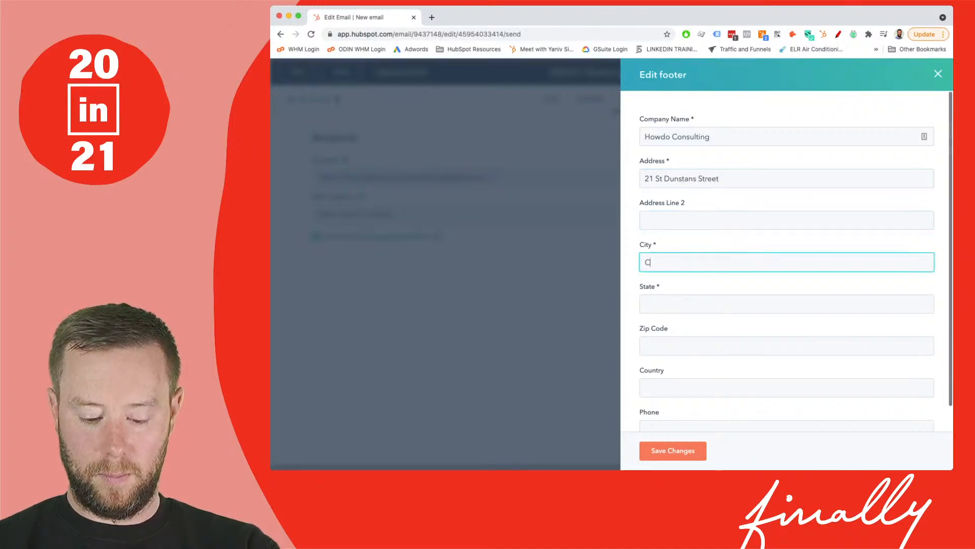
pyautogui.write('antebrury')
pyautogui.press('Tab')
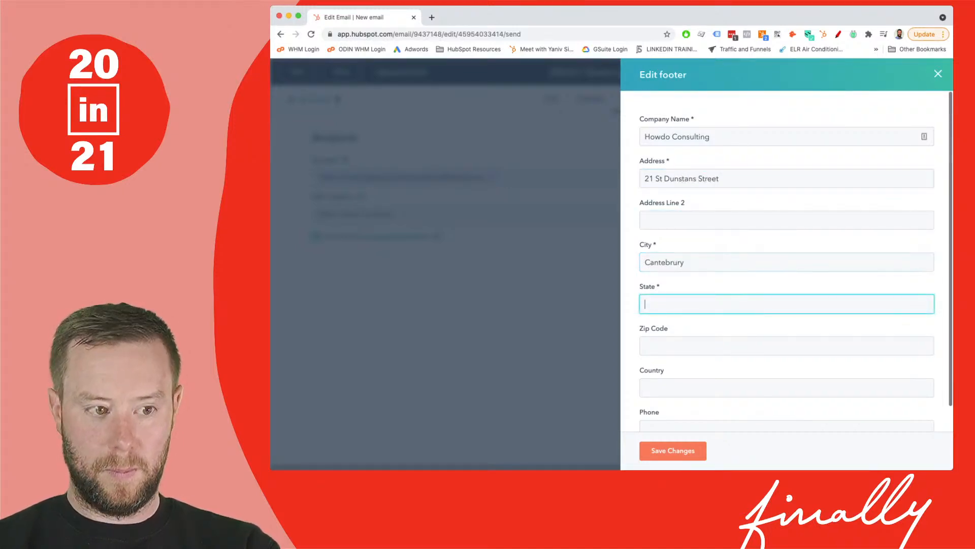
pyautogui.write('Kenyt')
pyautogui.press('BackSpace')
pyautogui.press('BackSpace')
pyautogui.write('t')
pyautogui.press('Tab')
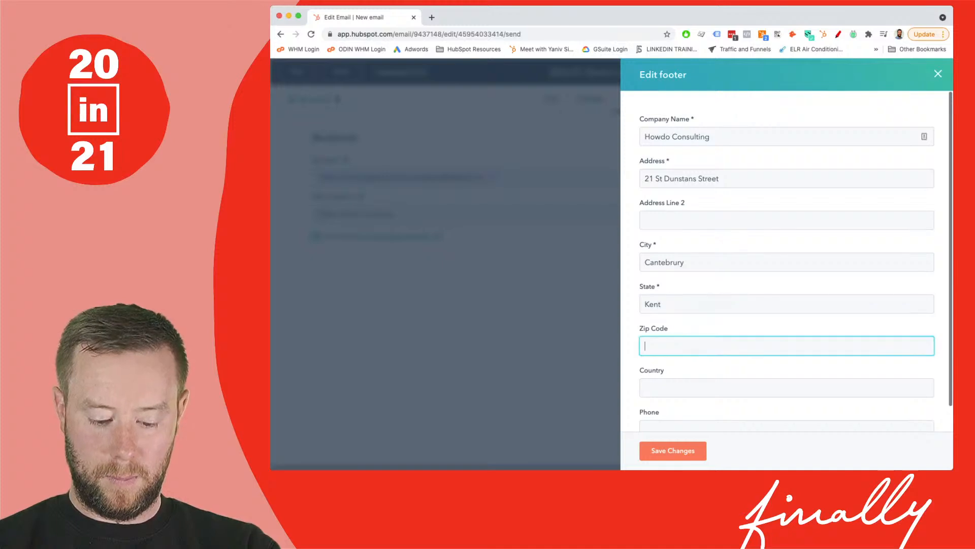
# Enter the company's postcode as the footer's zip code, leaving country and phone empty
pyautogui.write('CT2 8BH')
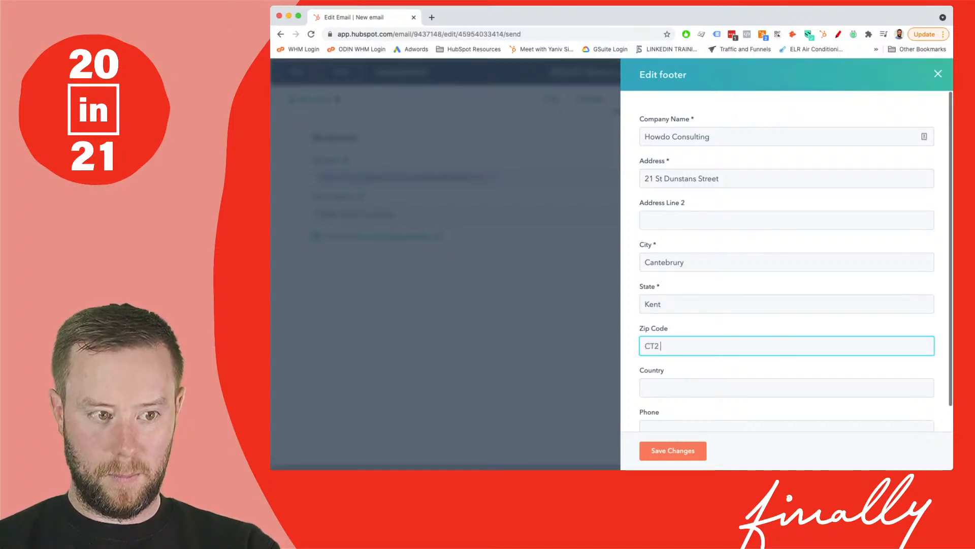
pyautogui.press('Tab')
pyautogui.press('Tab')
pyautogui.press('Tab')
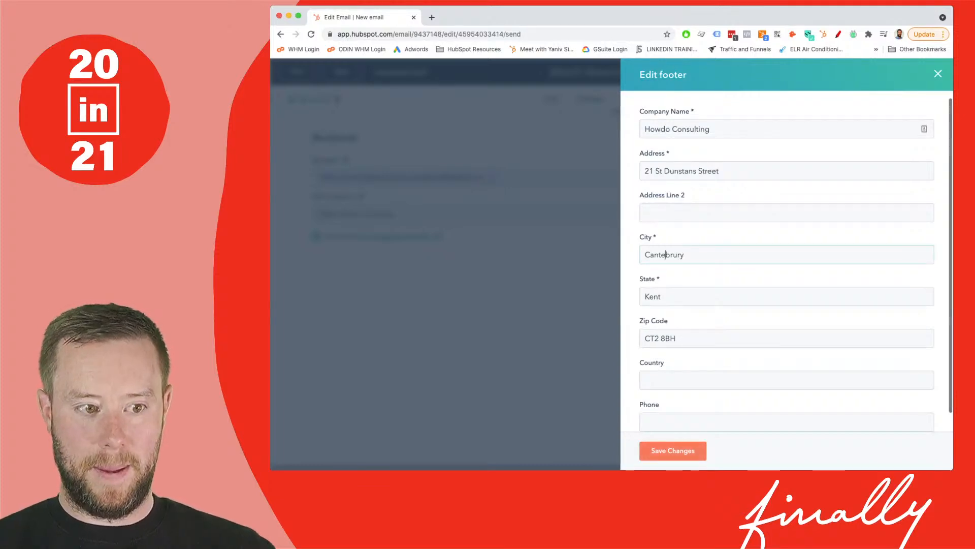
# Insert the missing "r" in the footer's city name and save the footer changes
pyautogui.click(666, 255)
pyautogui.write('r')
pyautogui.click(673, 451)
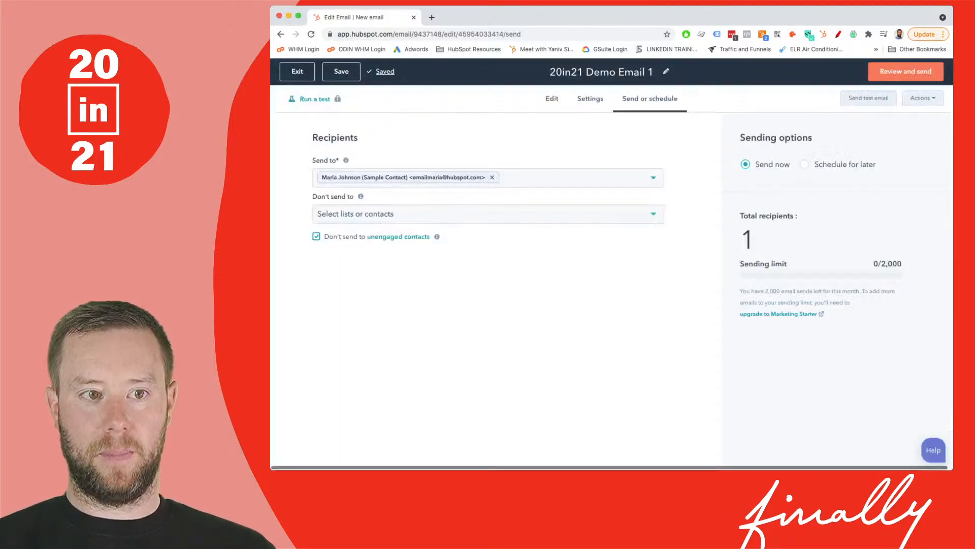
# Open the email's sending review again and start sending it to the chosen recipient immediately
pyautogui.click(906, 71)
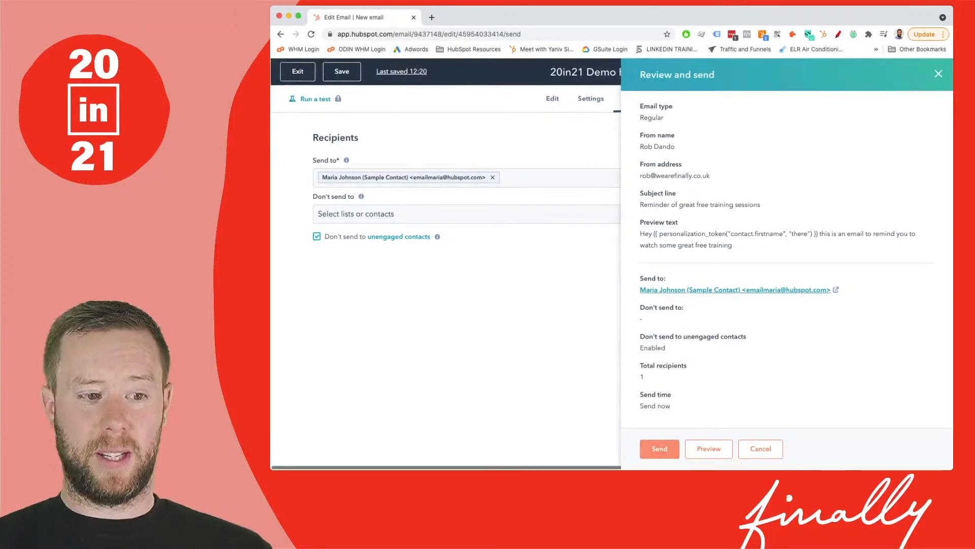
pyautogui.click(660, 449)
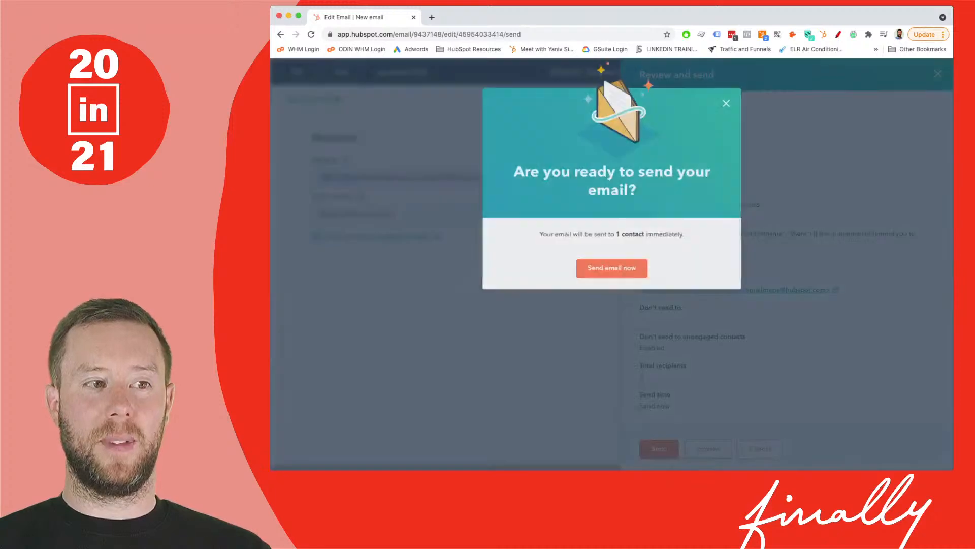